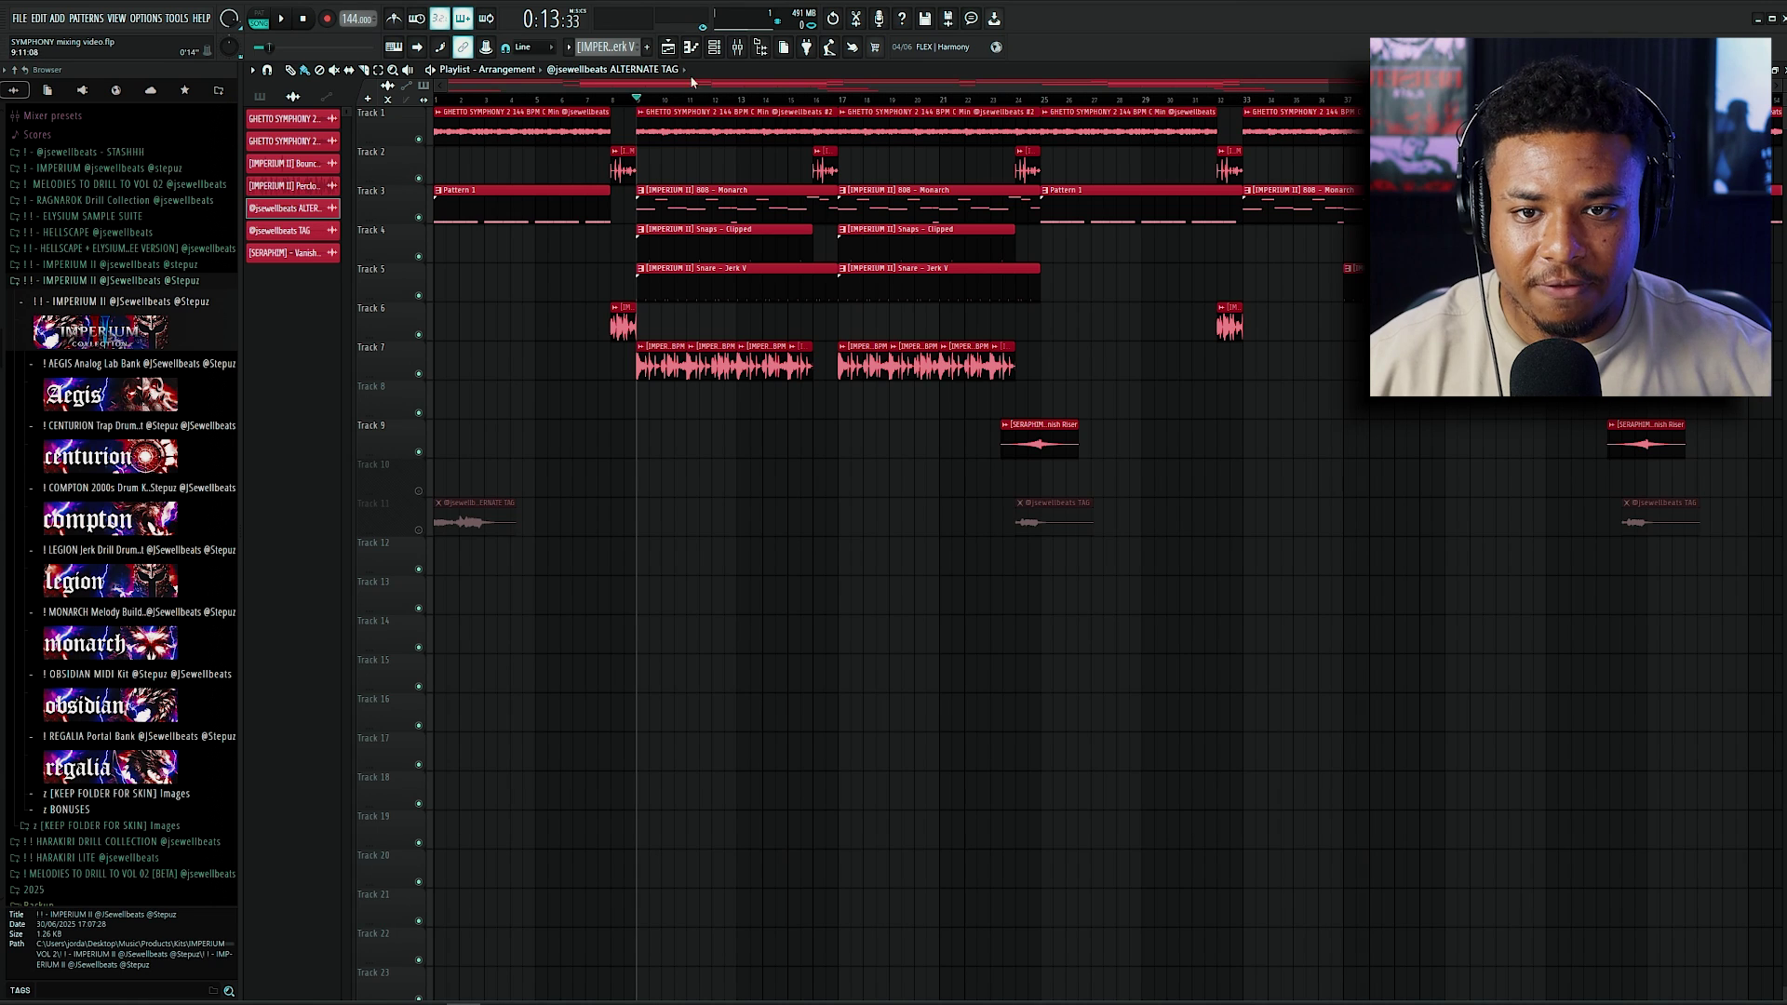
Step: Open the Fresh Air plugin on the master mixer track and inspect its mid and high air settings
click(737, 49)
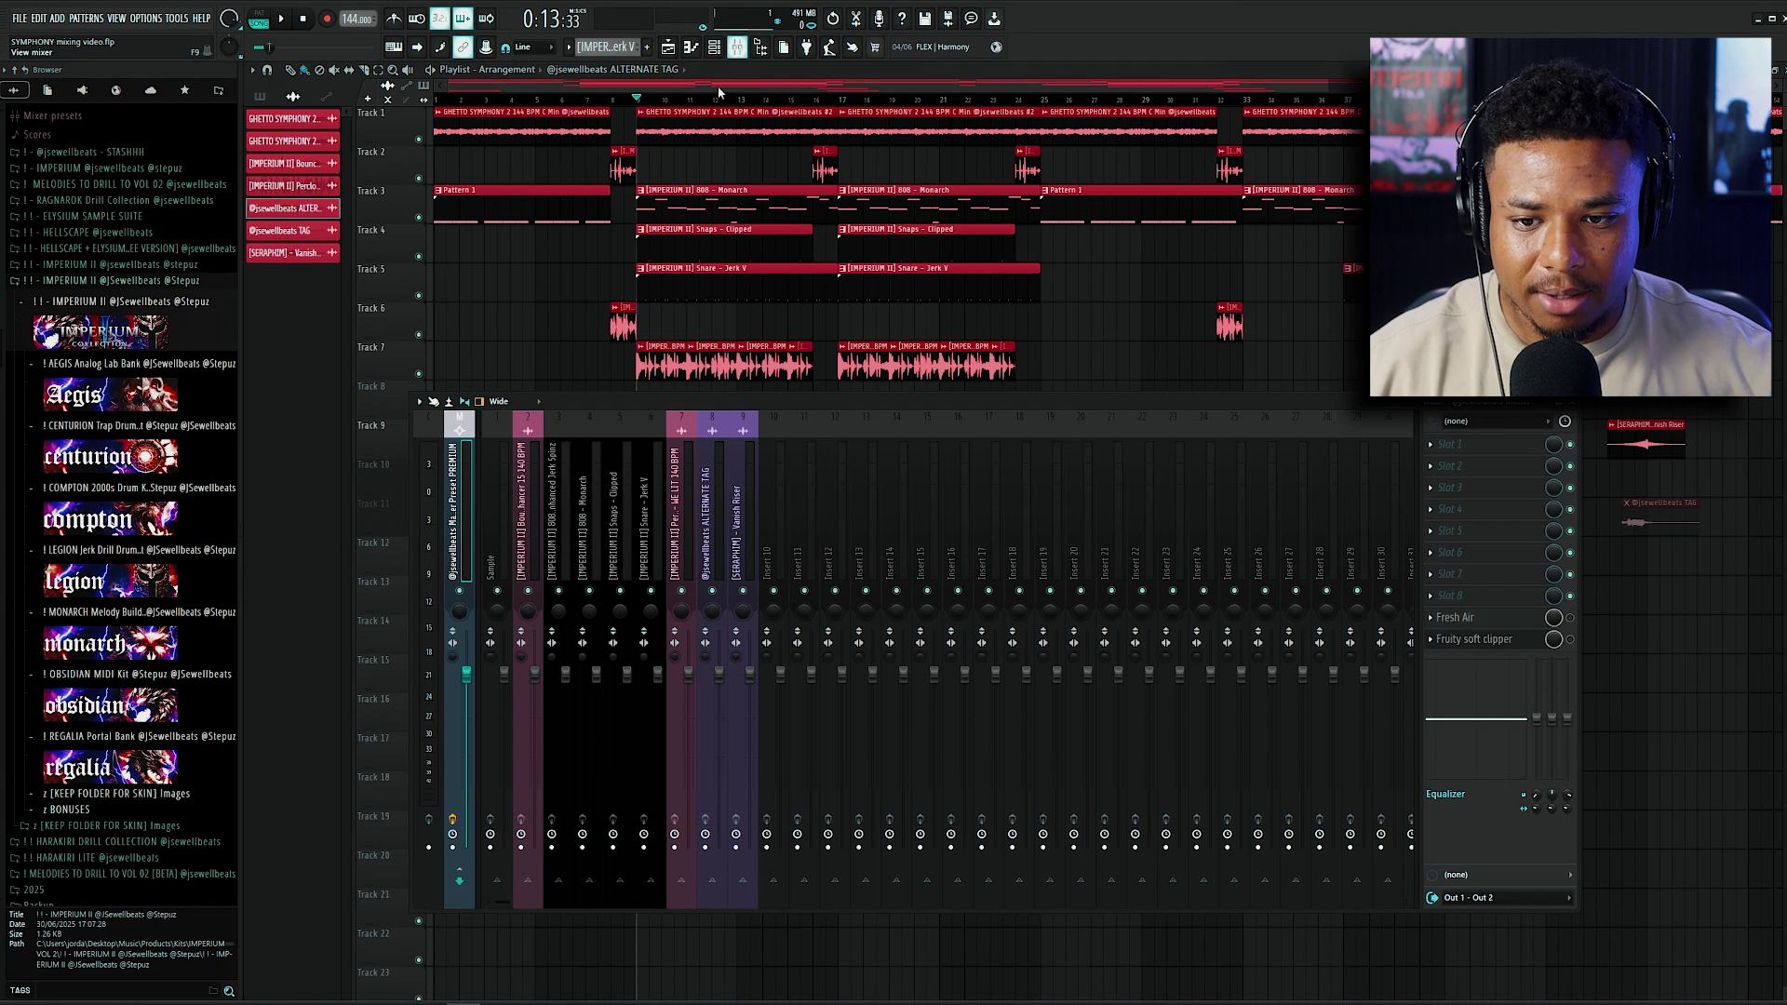
click(1501, 642)
drag(390, 189, 712, 210)
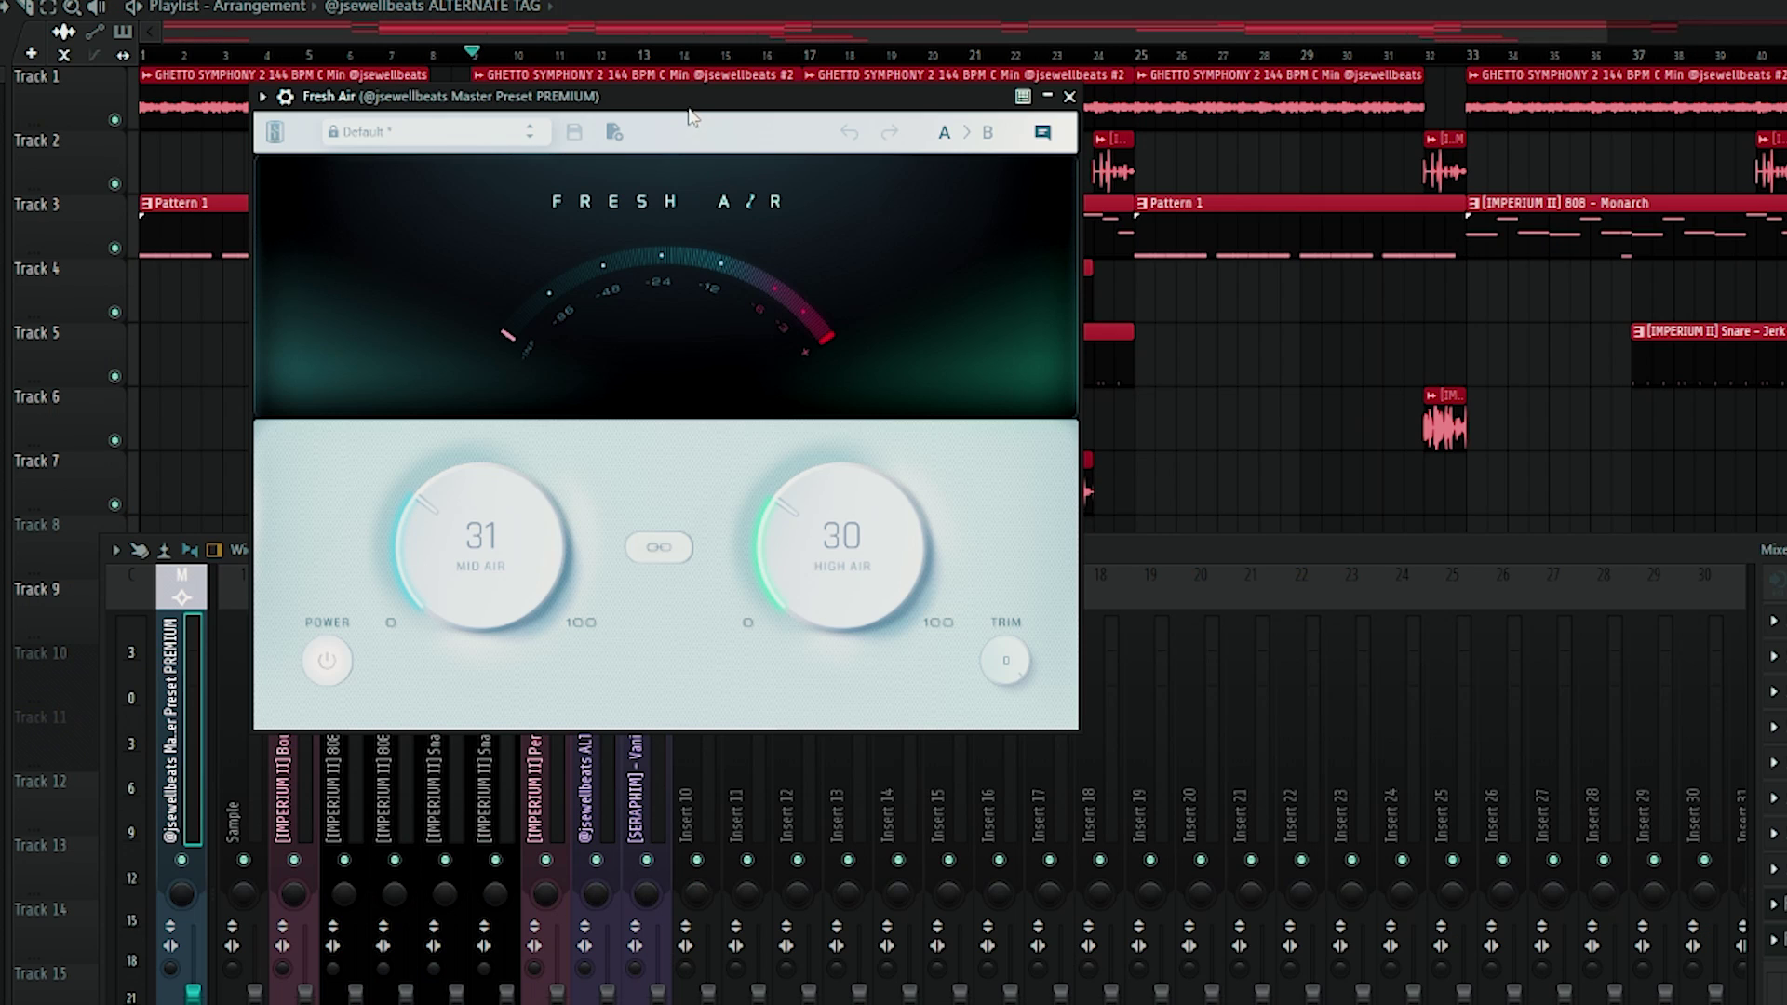
drag(691, 116, 823, 204)
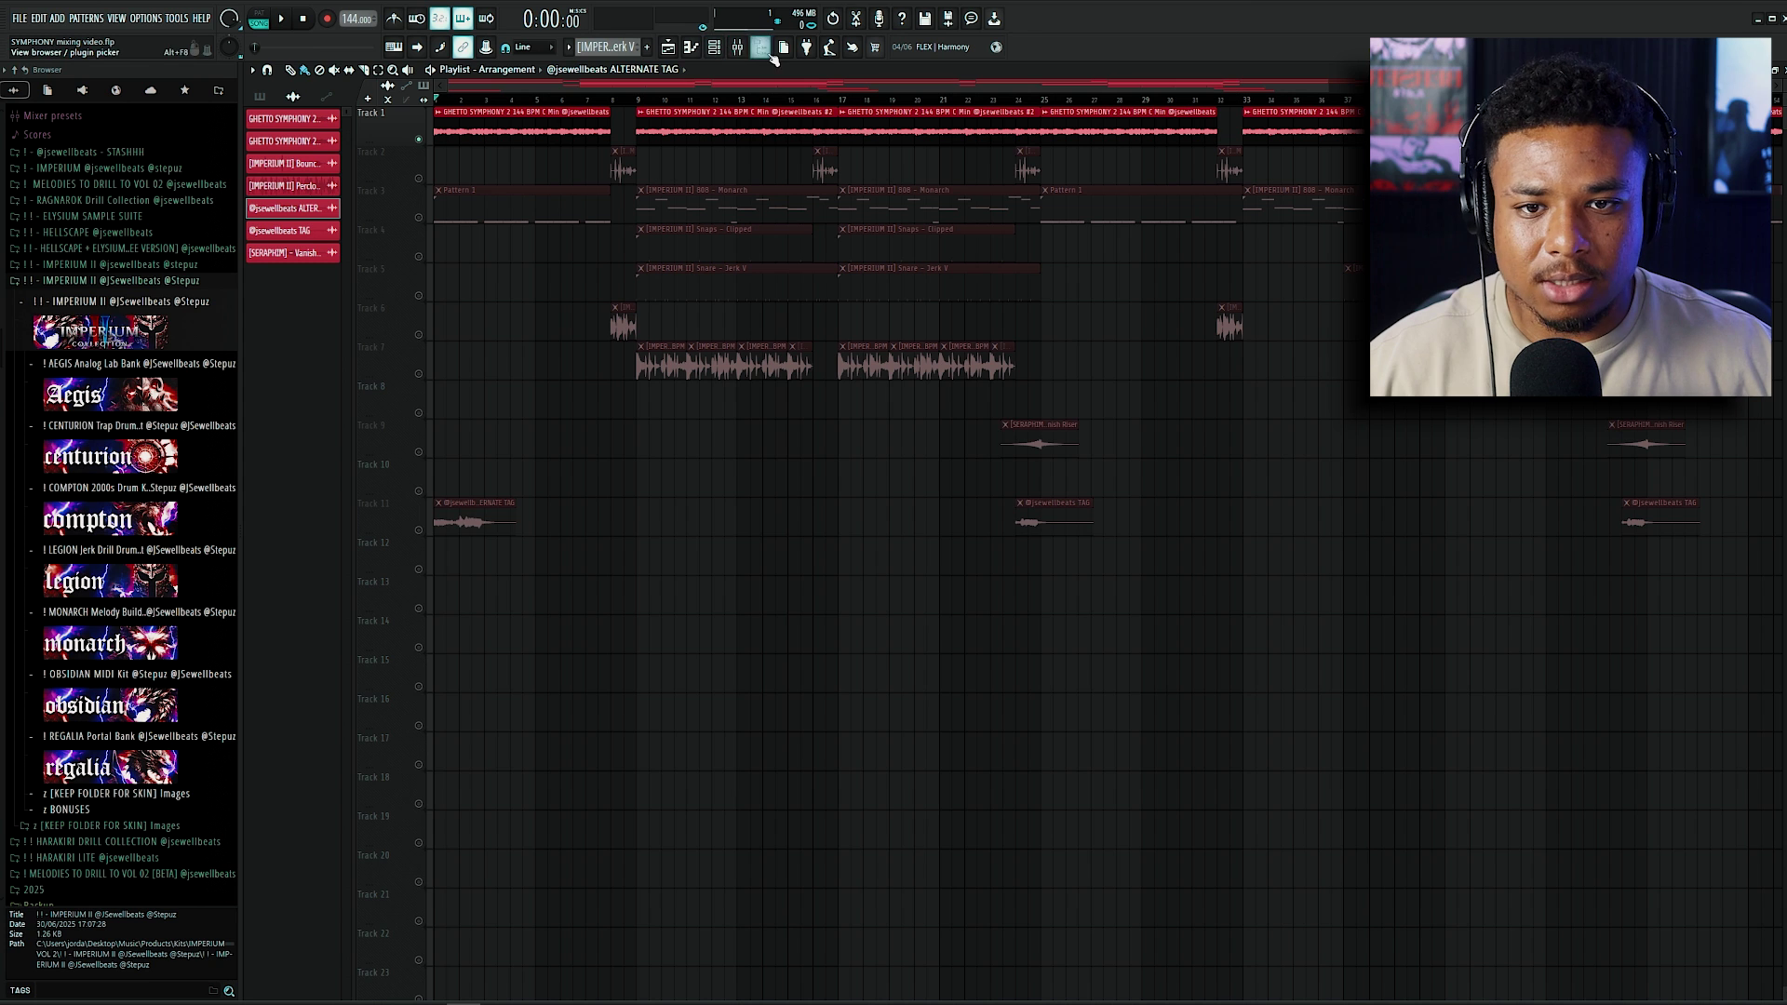
Step: Play the soloed melody and switch on the Fresh Air effect on the master track
click(739, 50)
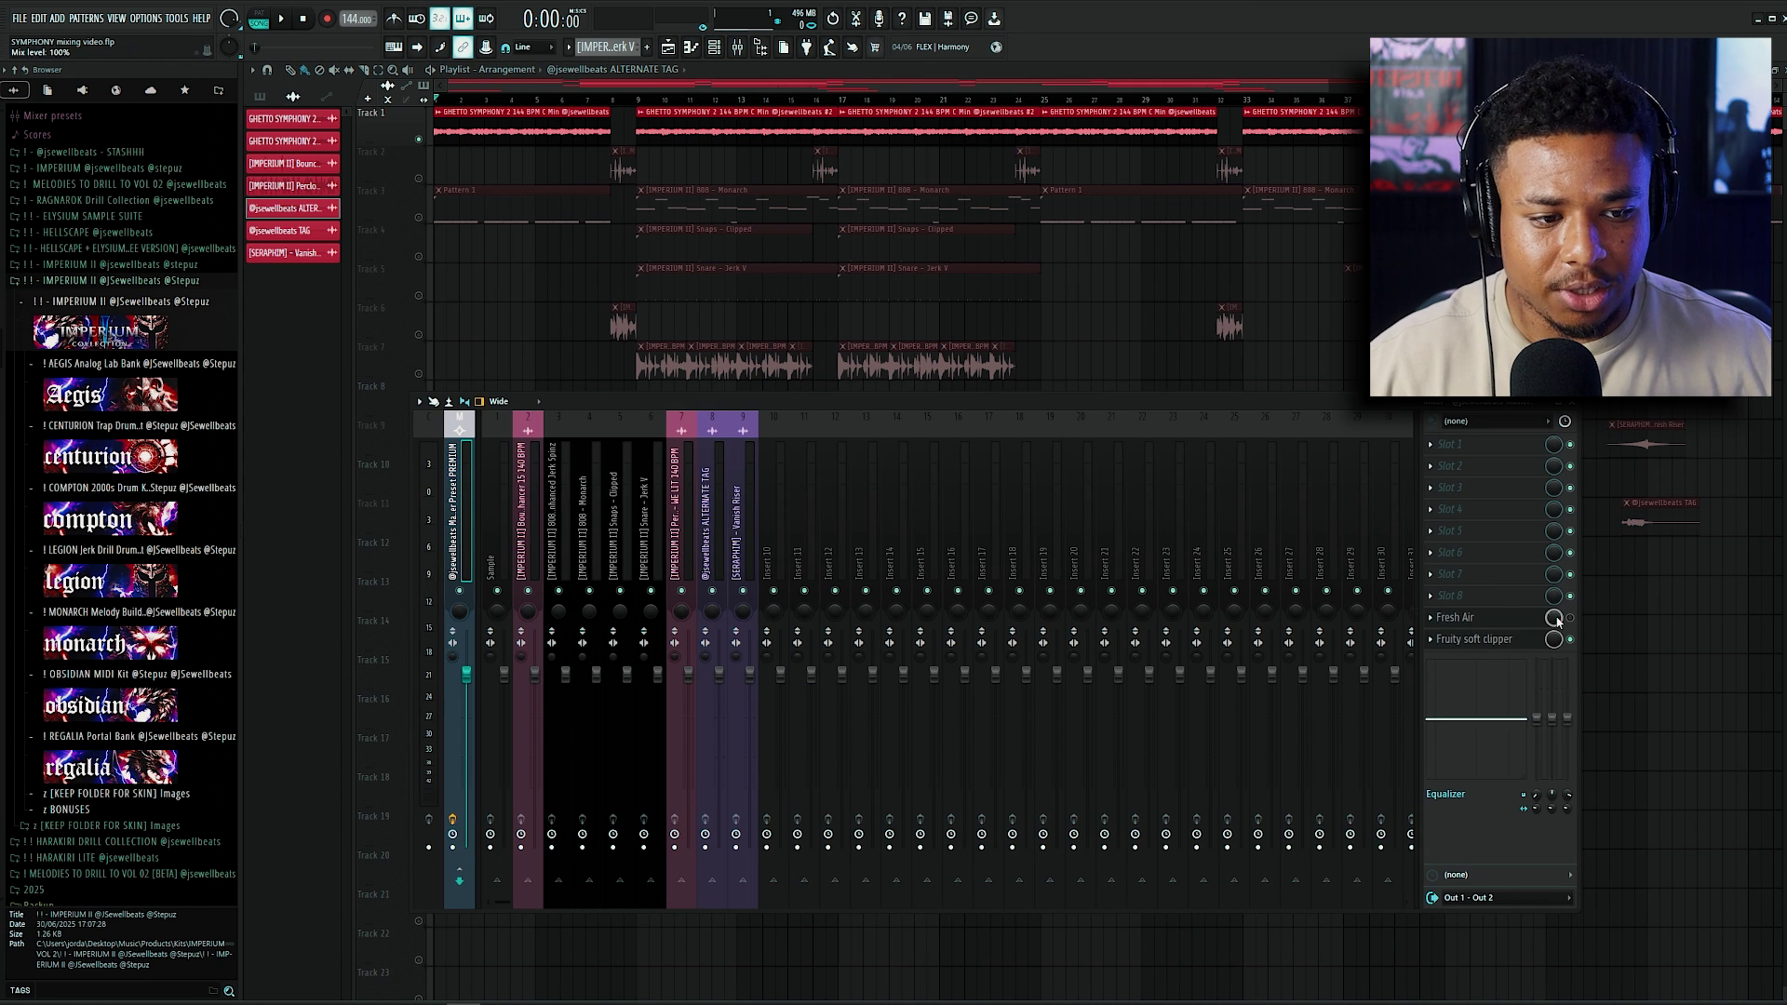
key(space)
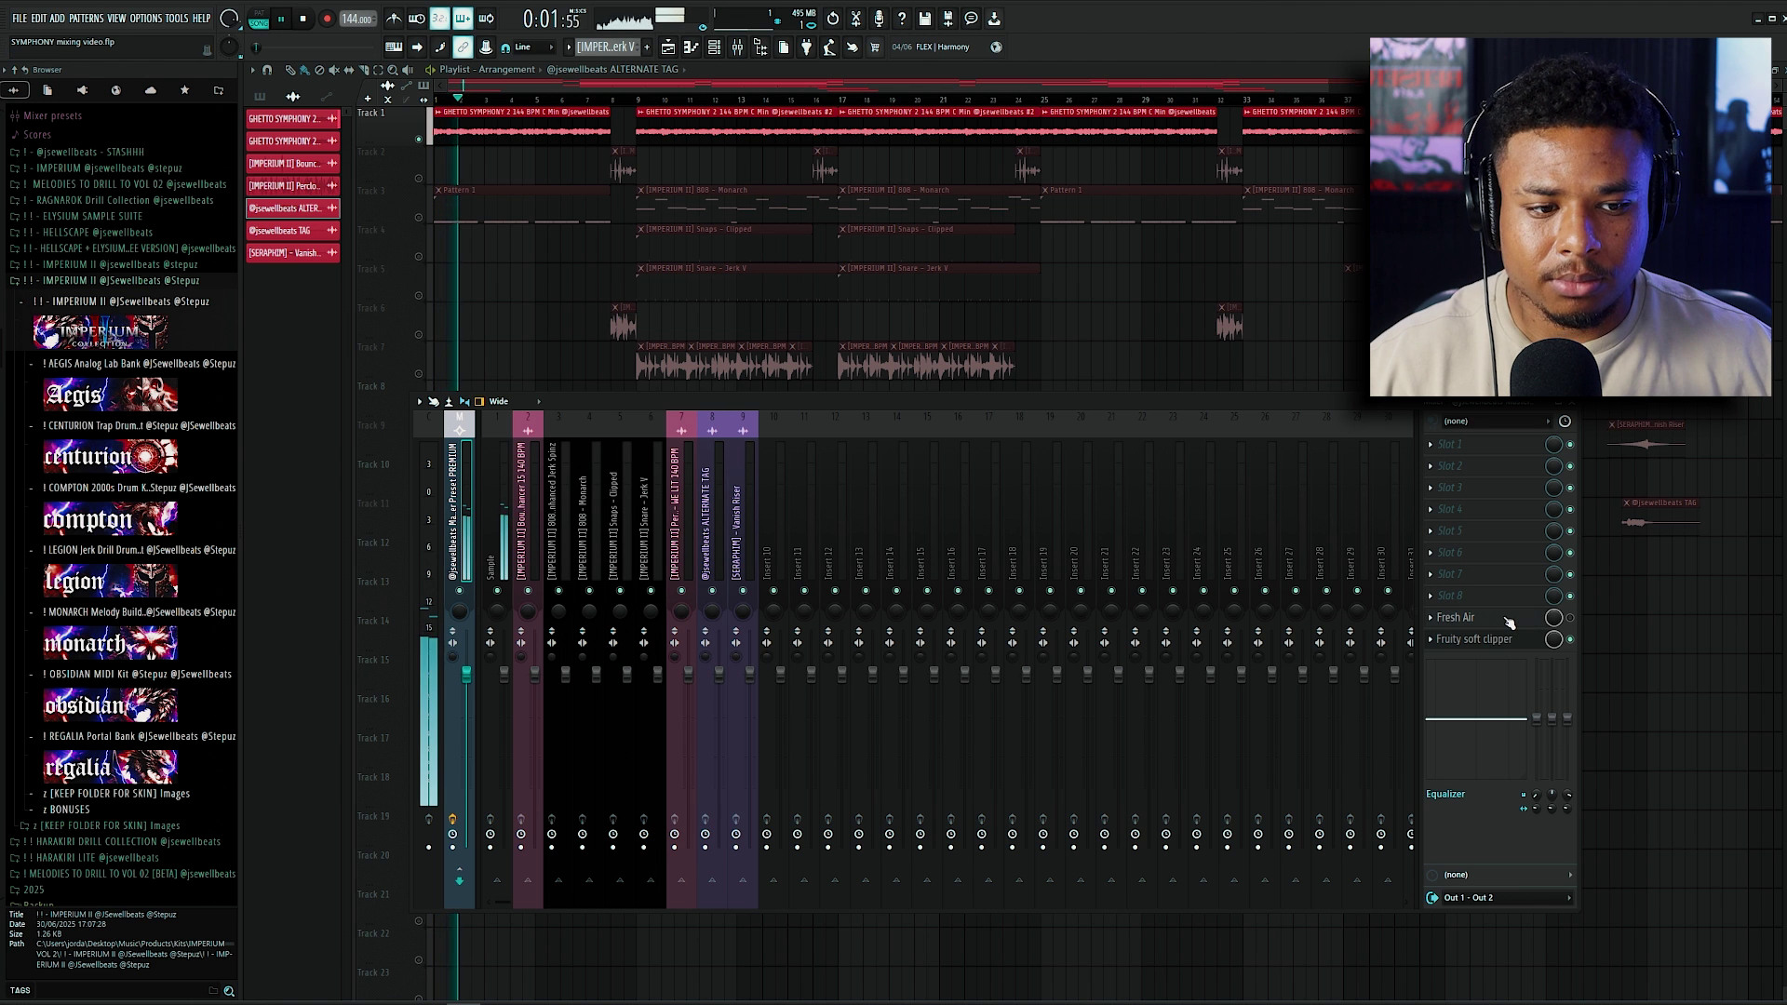
click(1510, 621)
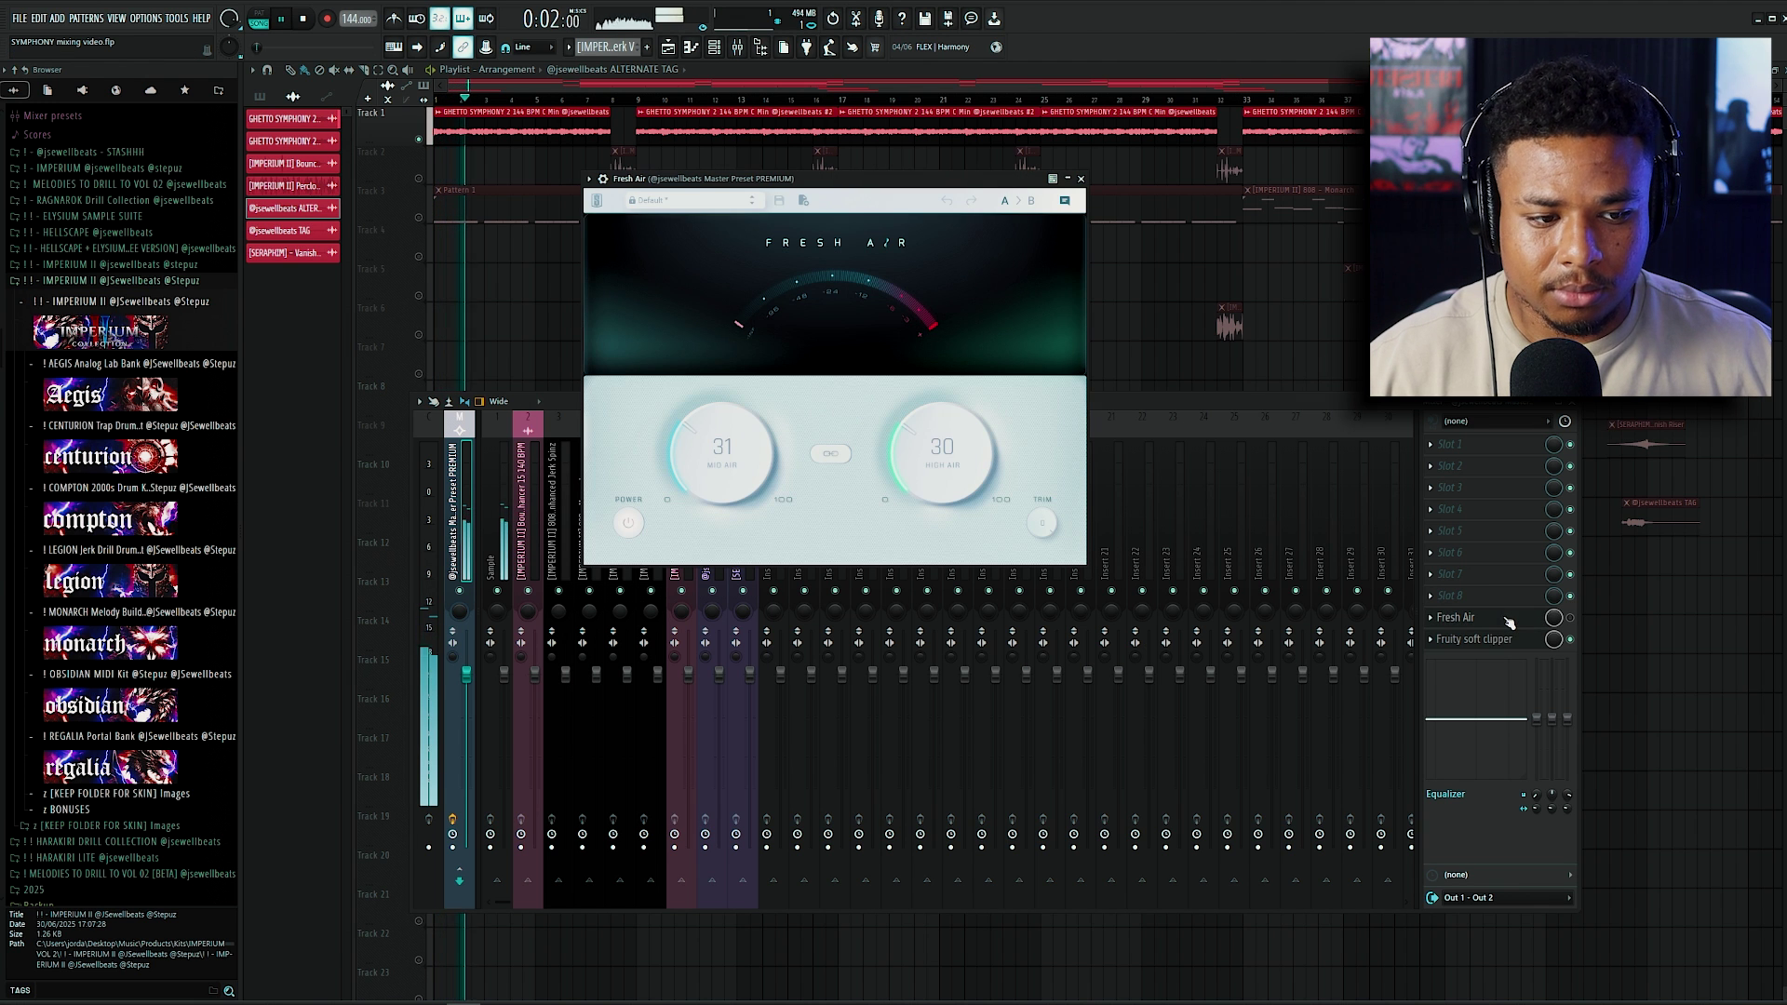
click(1570, 618)
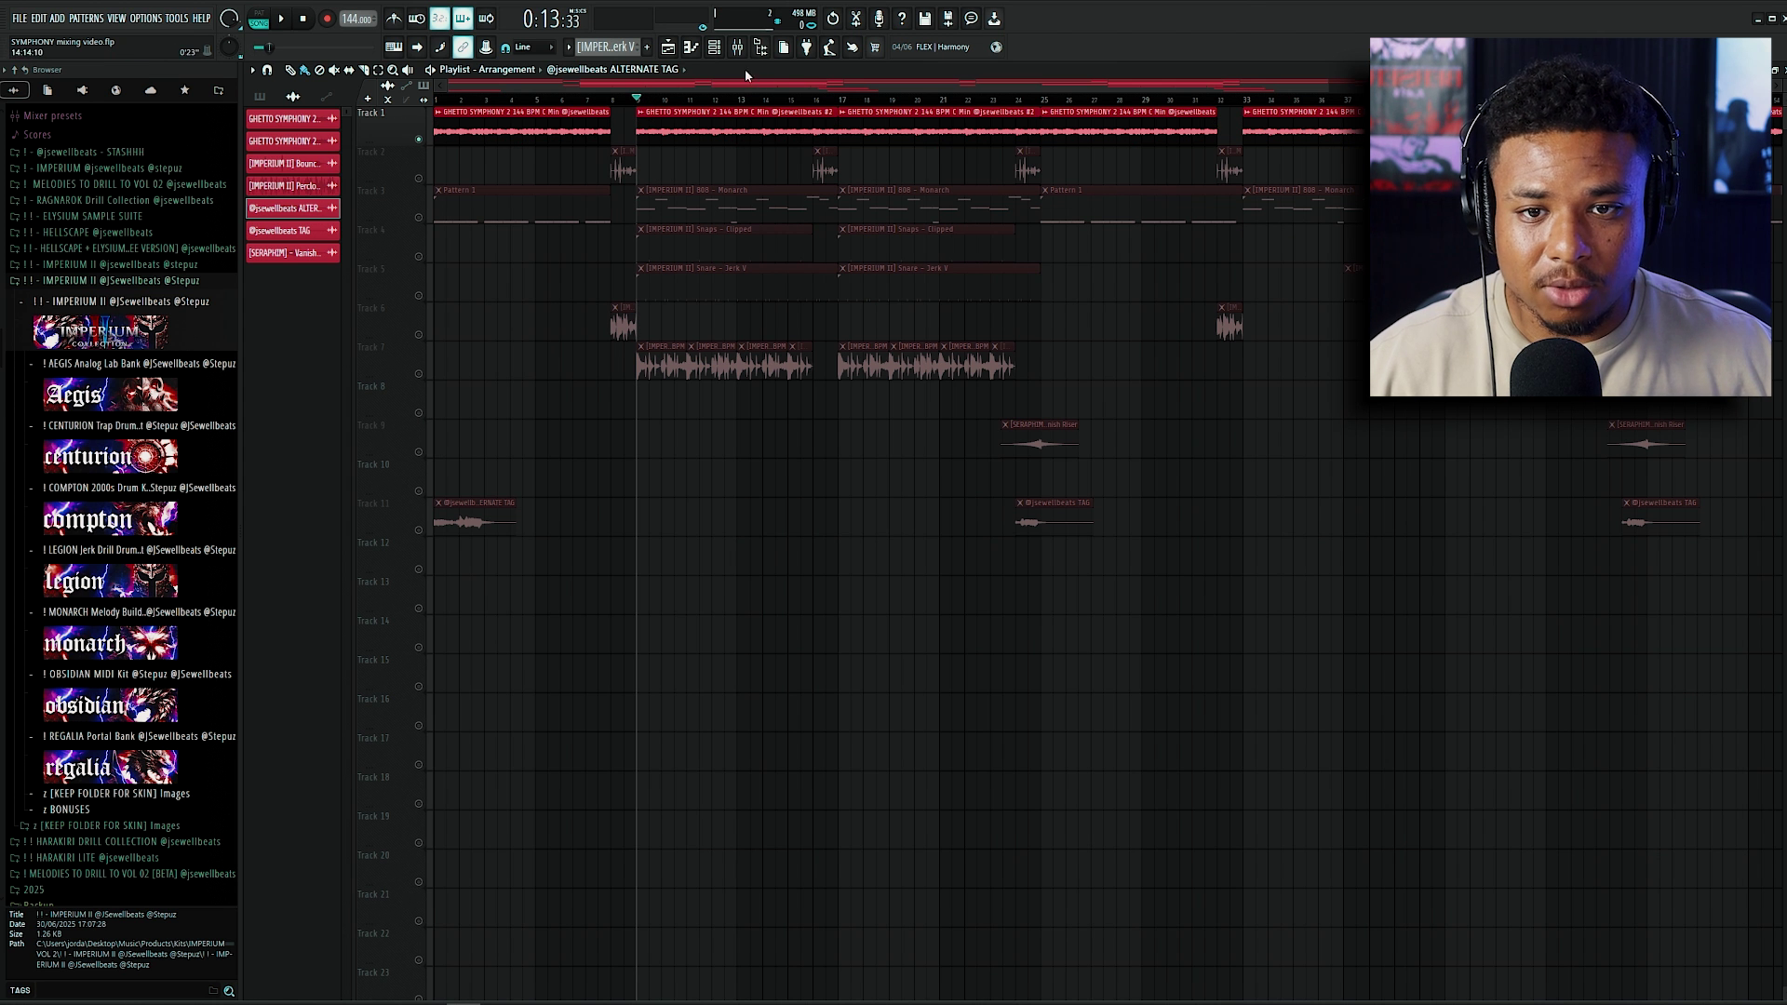
Step: Set up Fruity Parametric EQ 2 in the first effect slot of the melody sample's mixer track
click(737, 46)
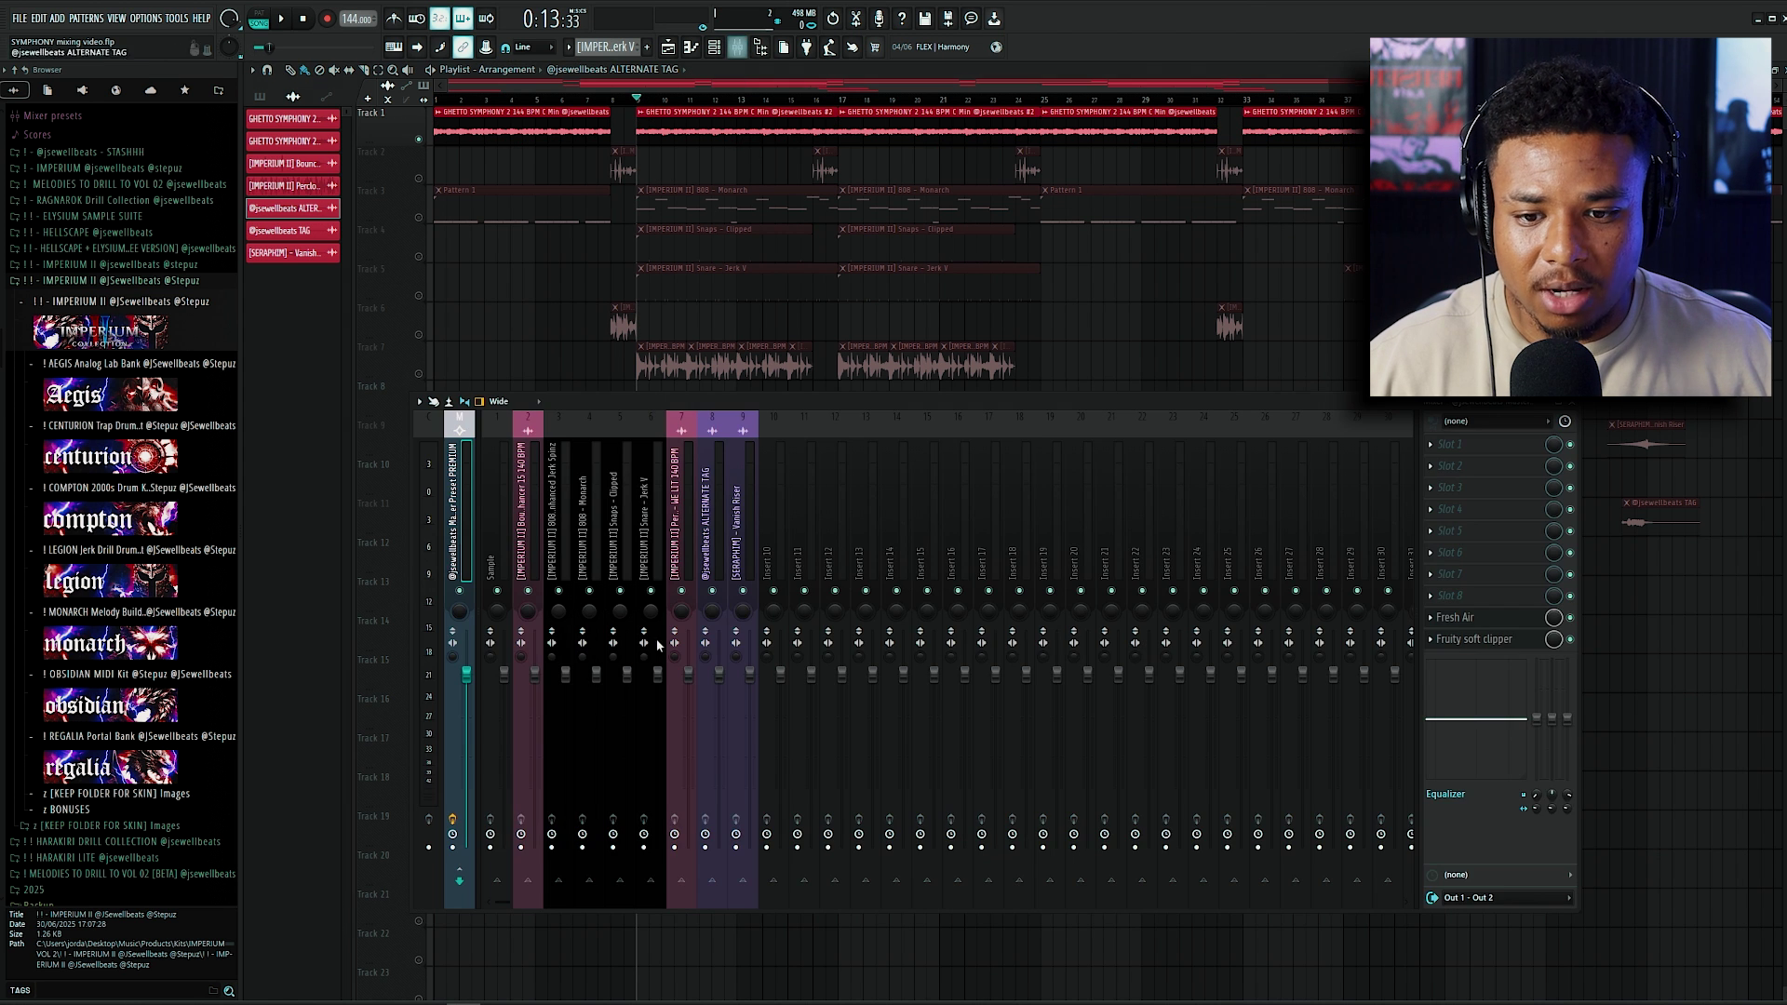
click(502, 544)
click(420, 218)
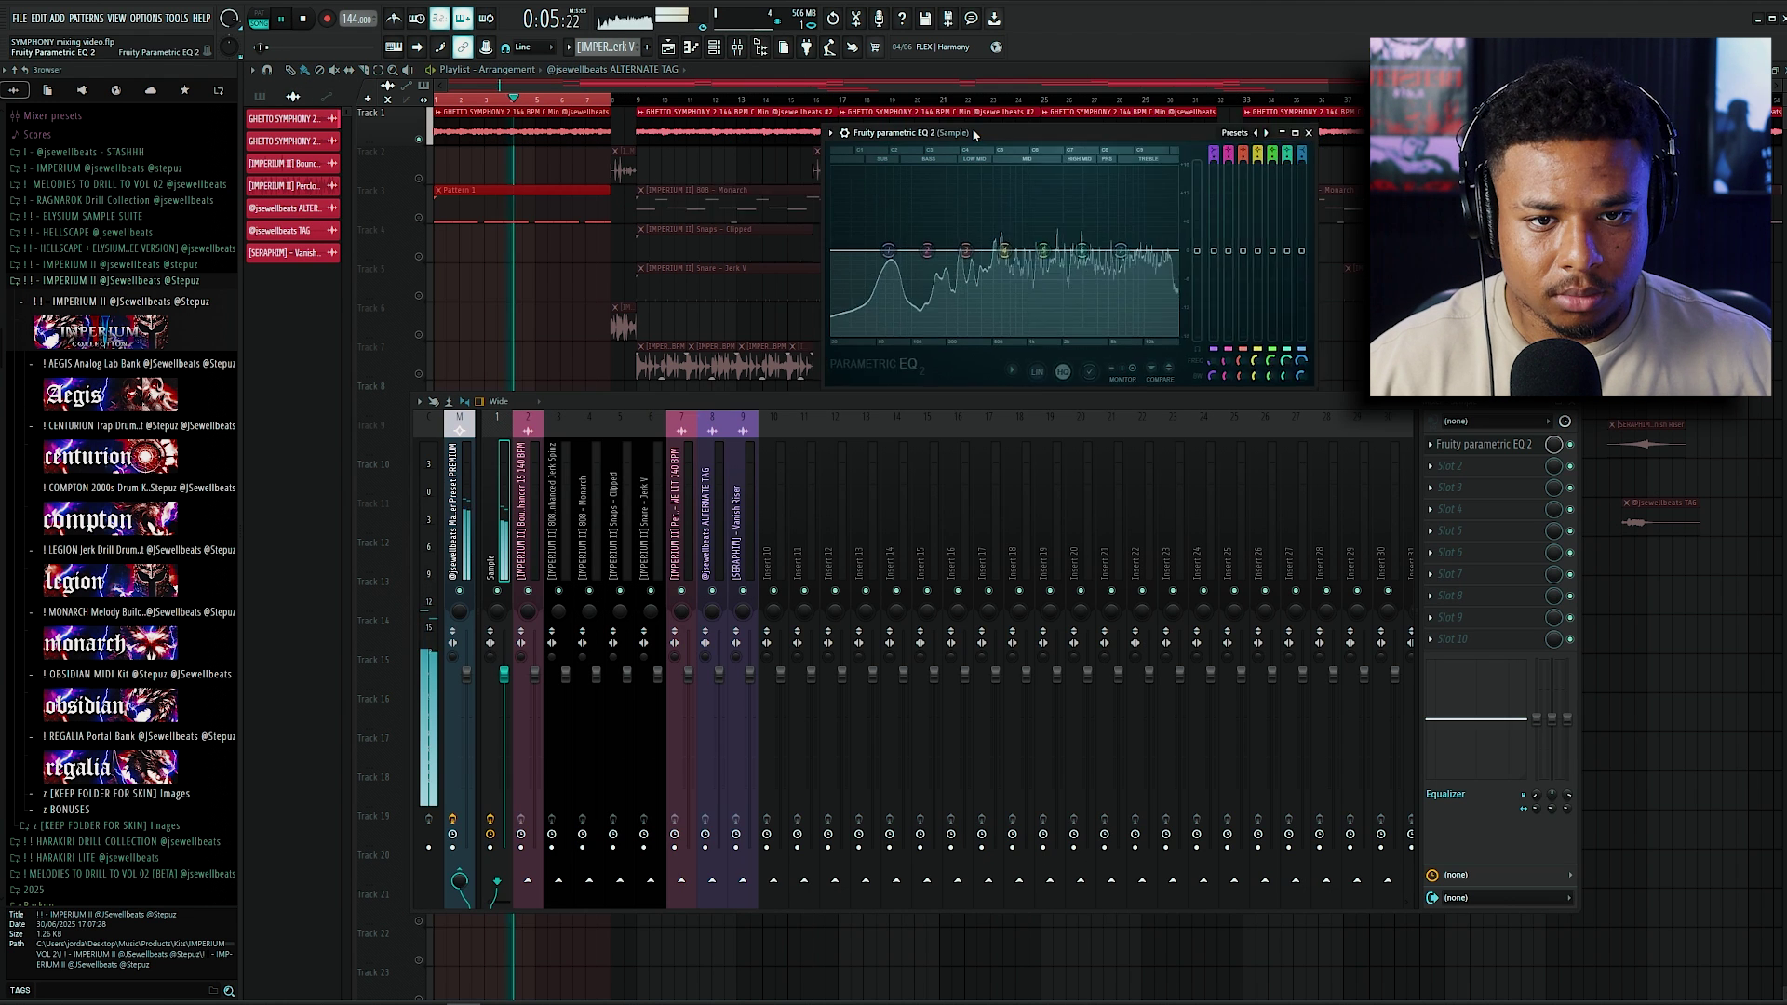
drag(1273, 153, 1114, 155)
click(1108, 150)
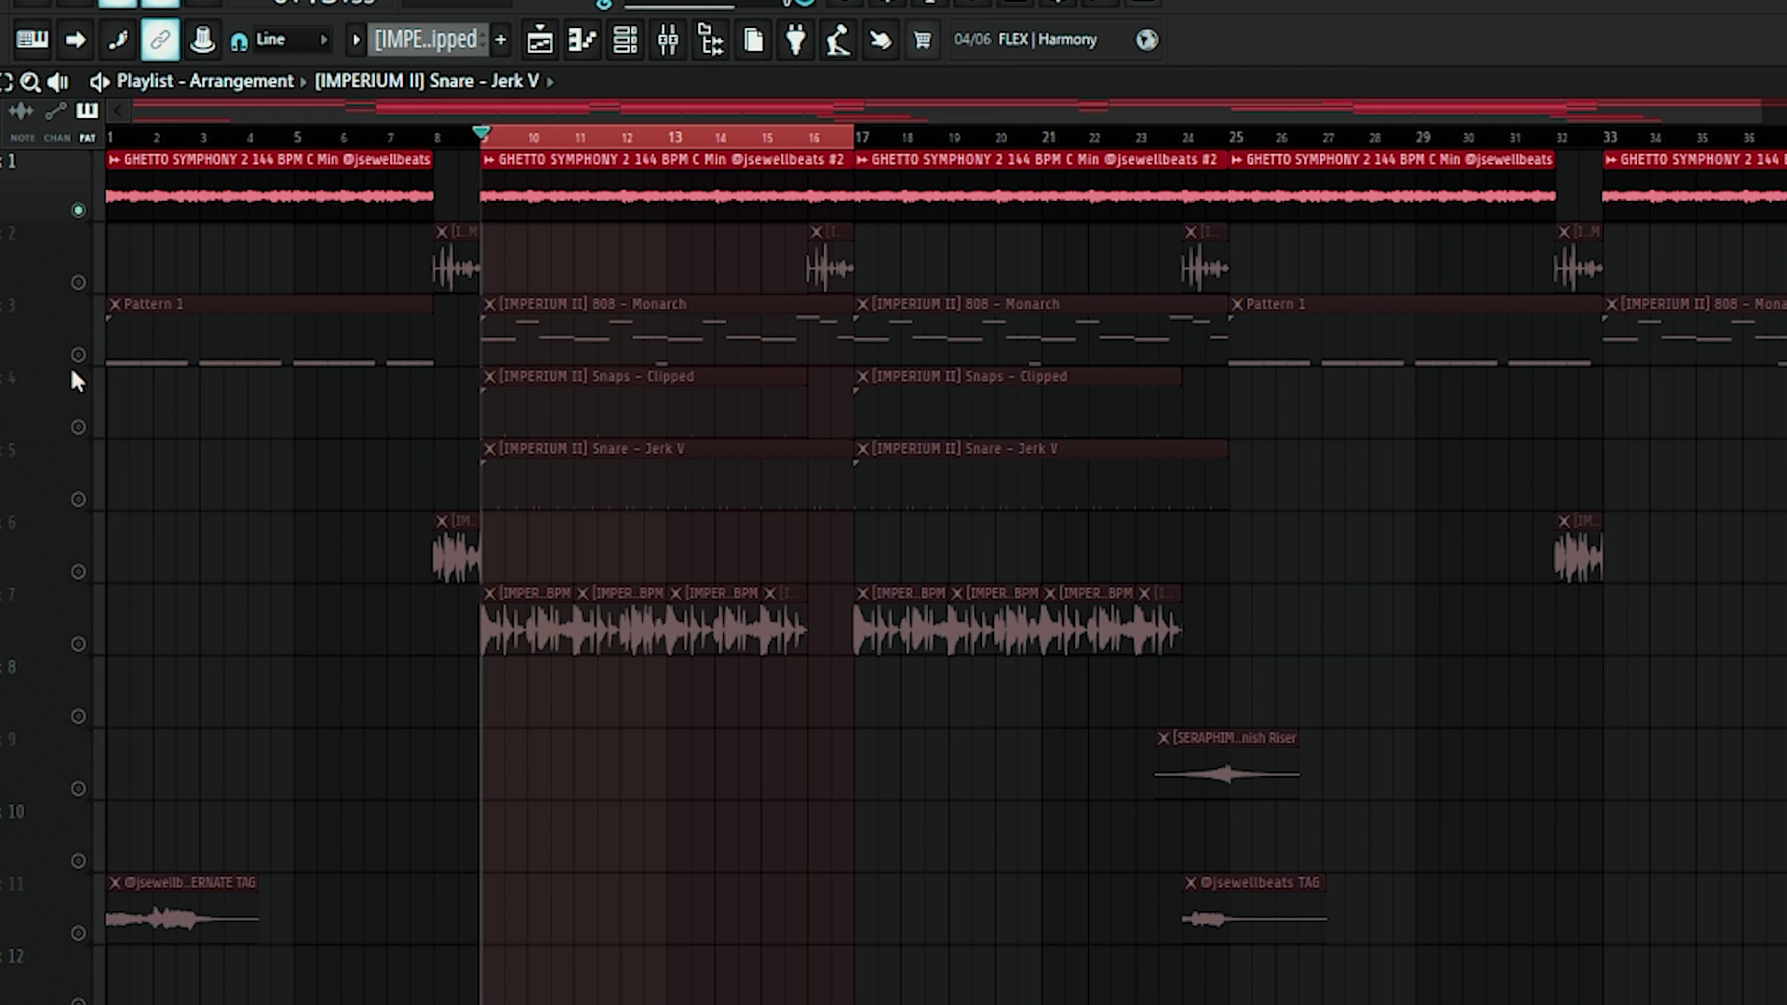
Step: Unmute the 808 track and toggle Normalize in the 808 - Monarch channel's precomputed effects
click(84, 359)
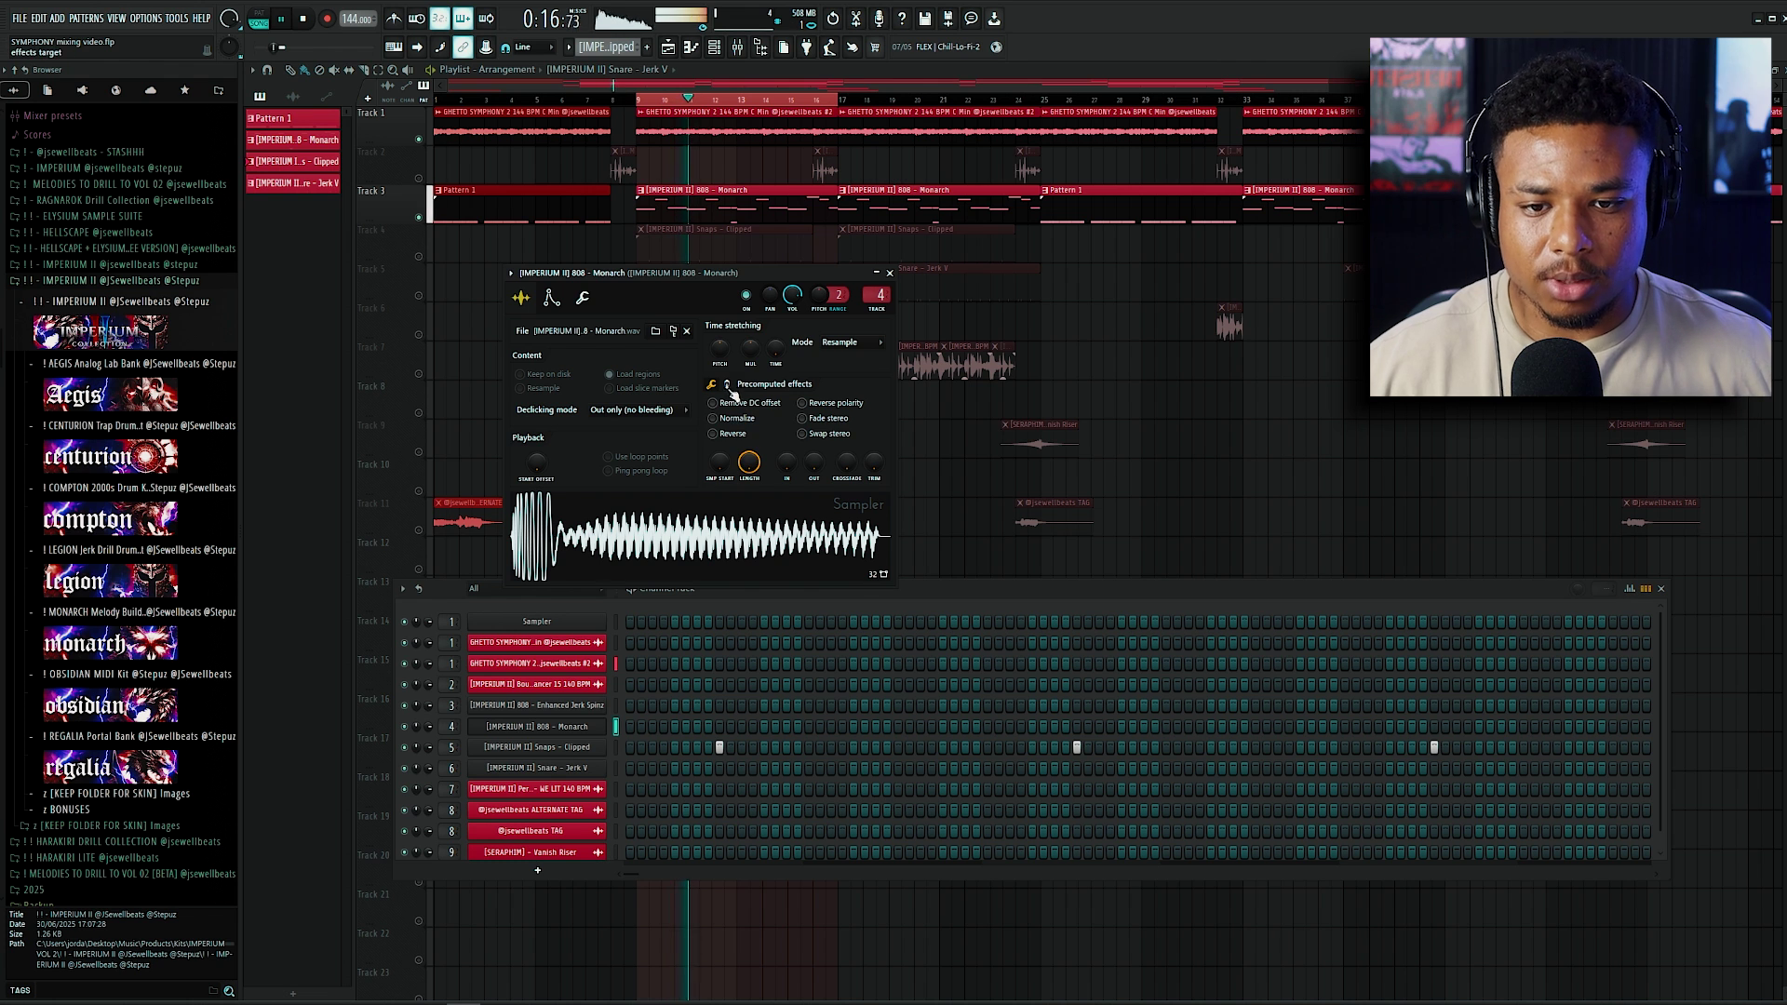
click(735, 388)
drag(730, 420, 728, 419)
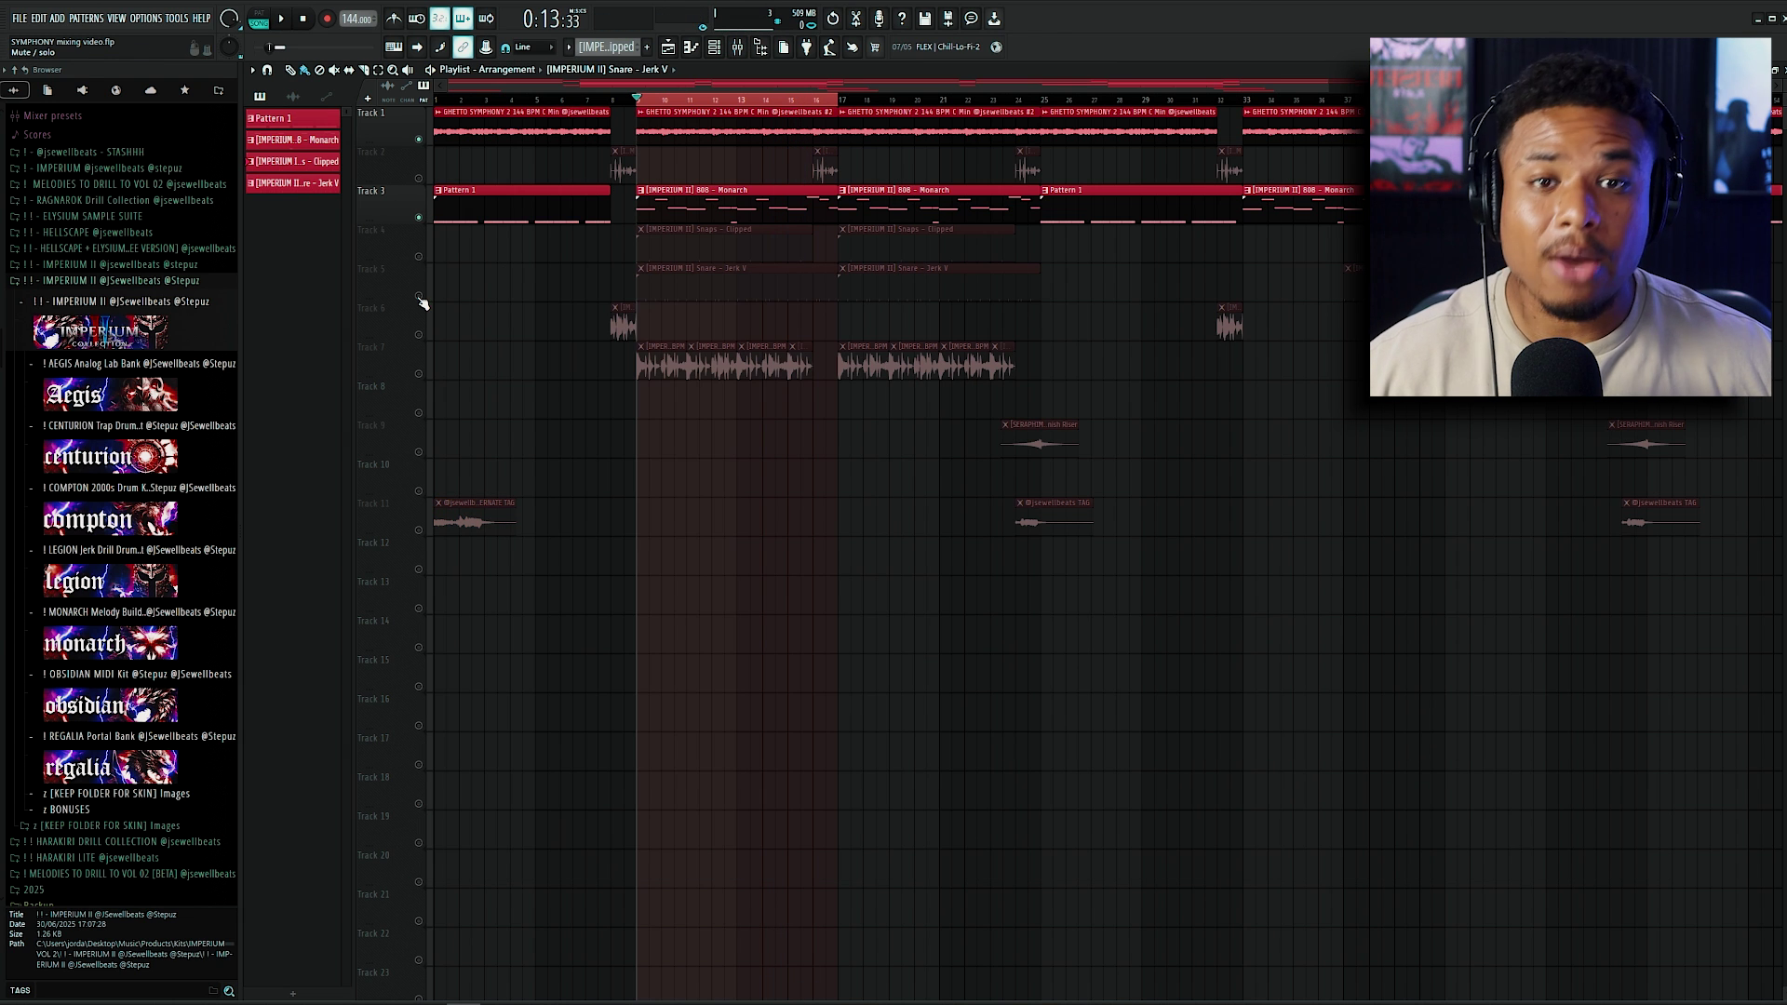
Step: Unmute the Snare - Jerk V track and raise its mixer fader slightly above 100% during playback
click(419, 295)
key(space)
key(F9)
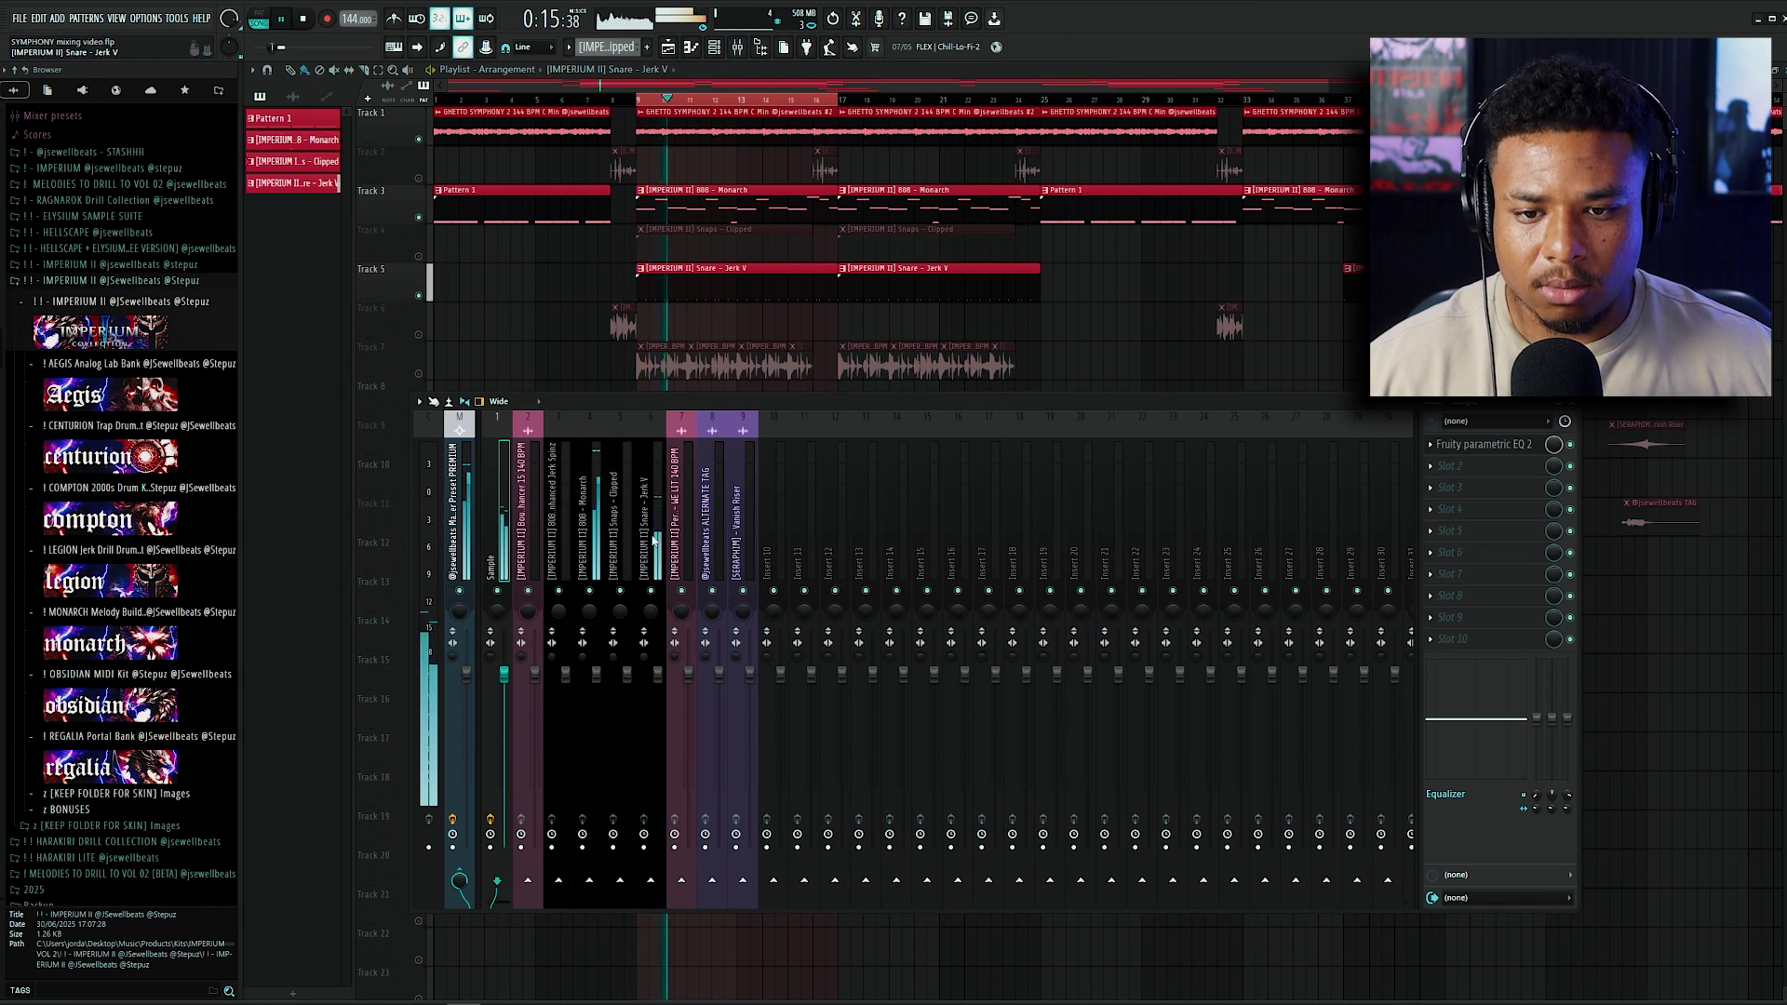
click(655, 534)
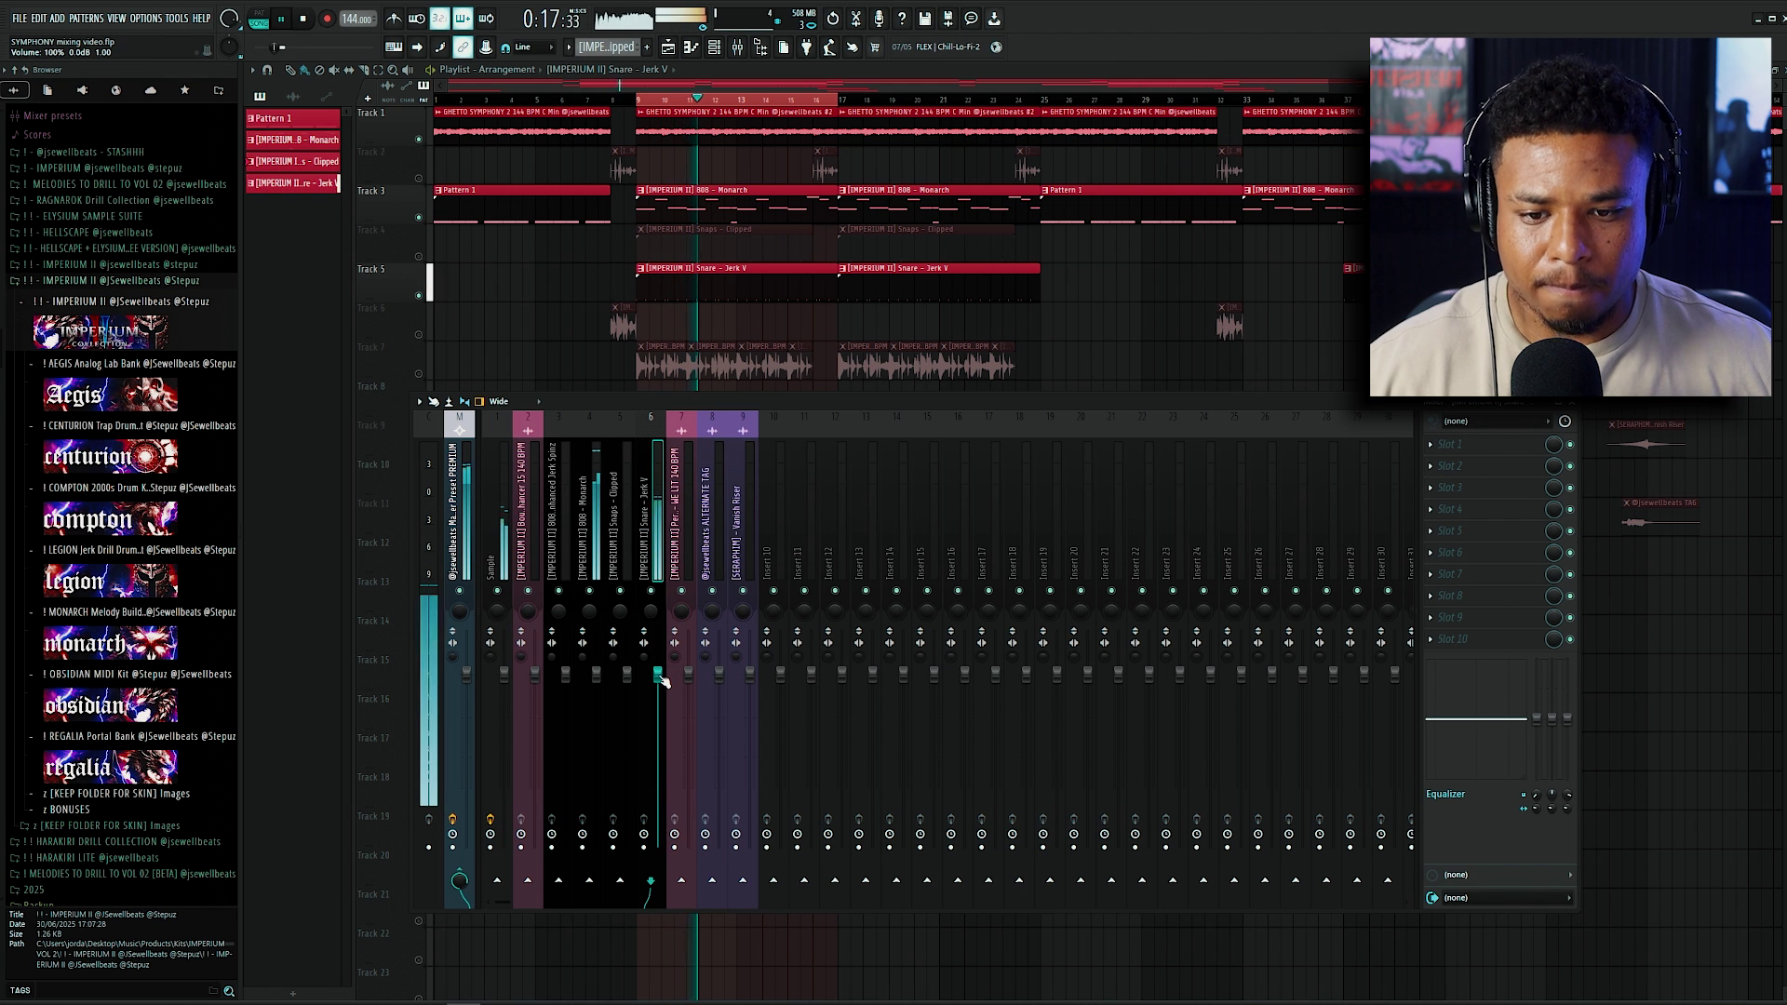
drag(658, 674, 658, 655)
Step: Compare the beat with the master's Fresh Air effect bypassed and enabled during playback
click(460, 530)
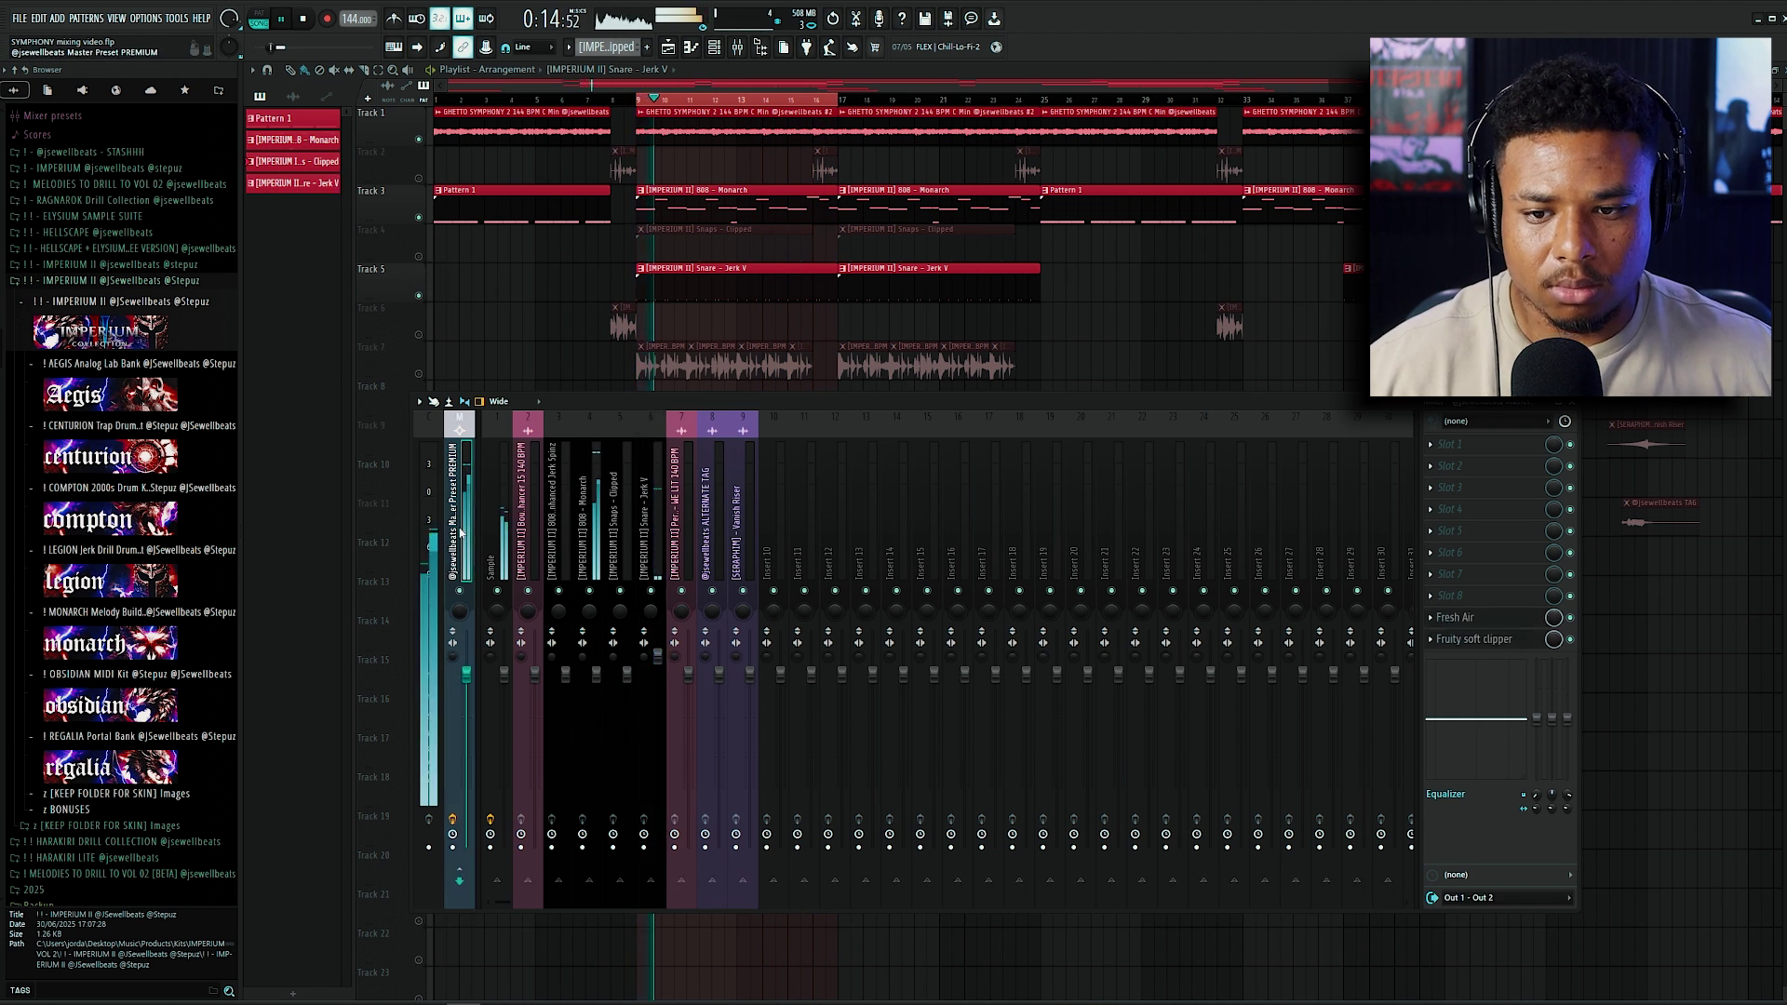
click(1571, 618)
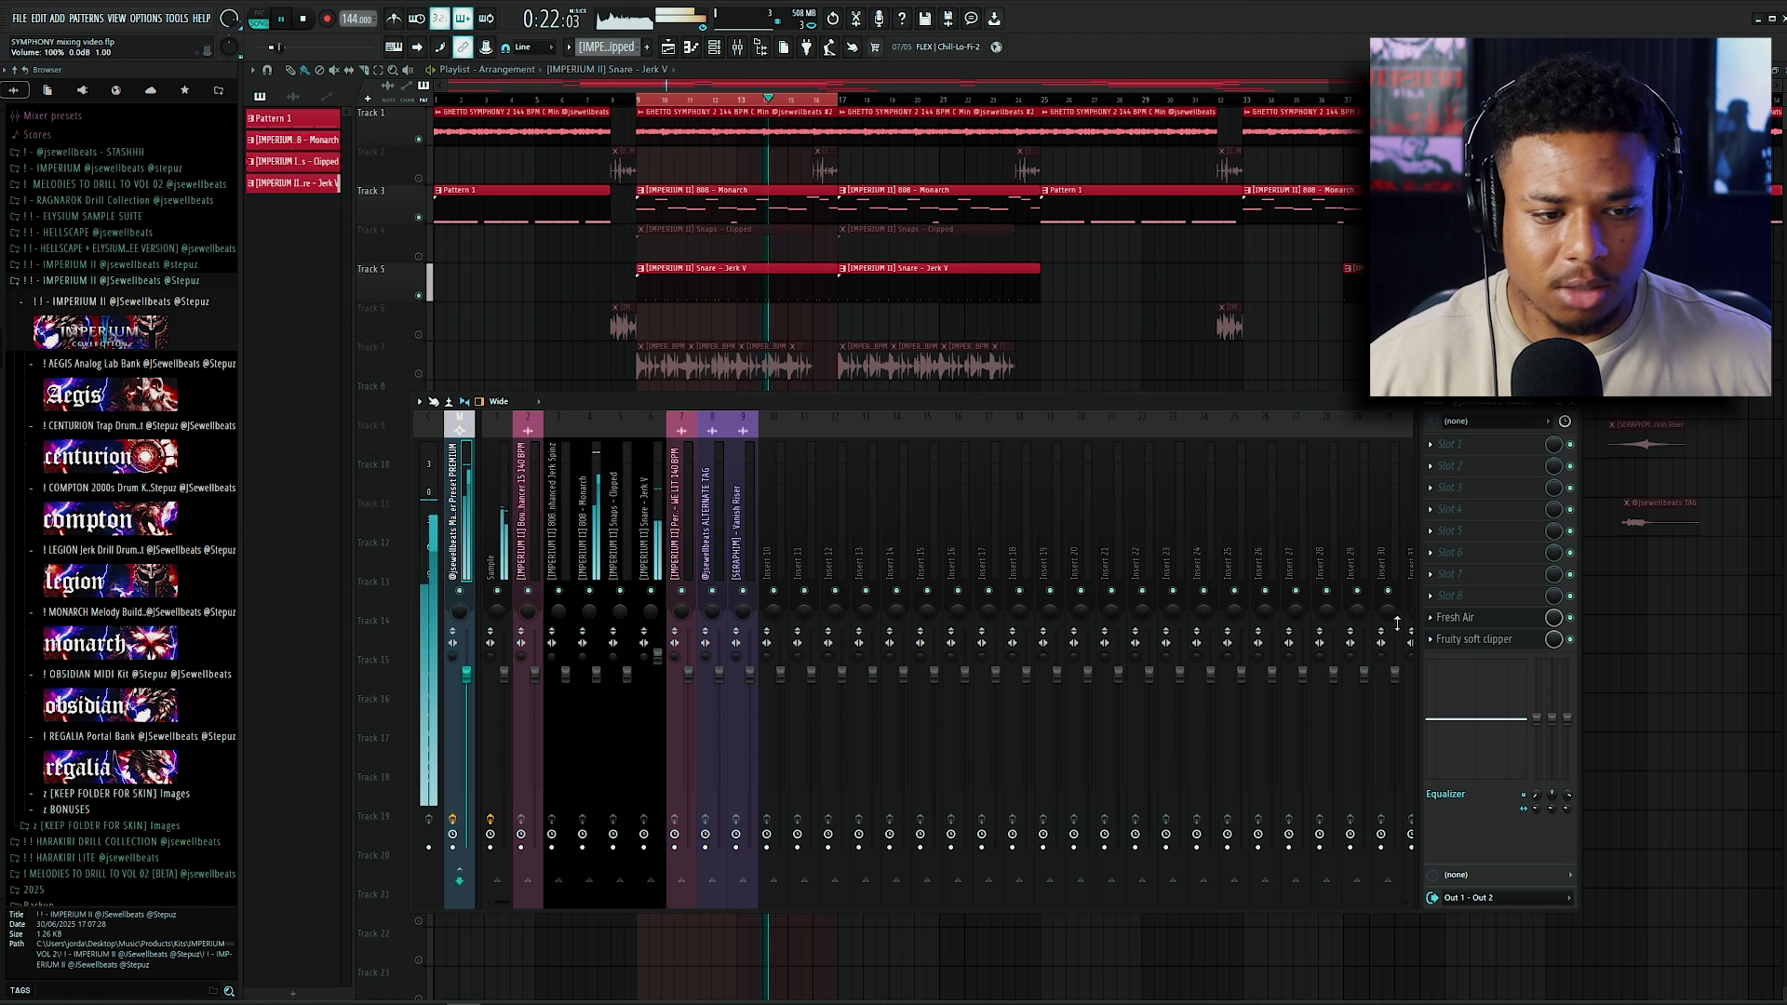
key(space)
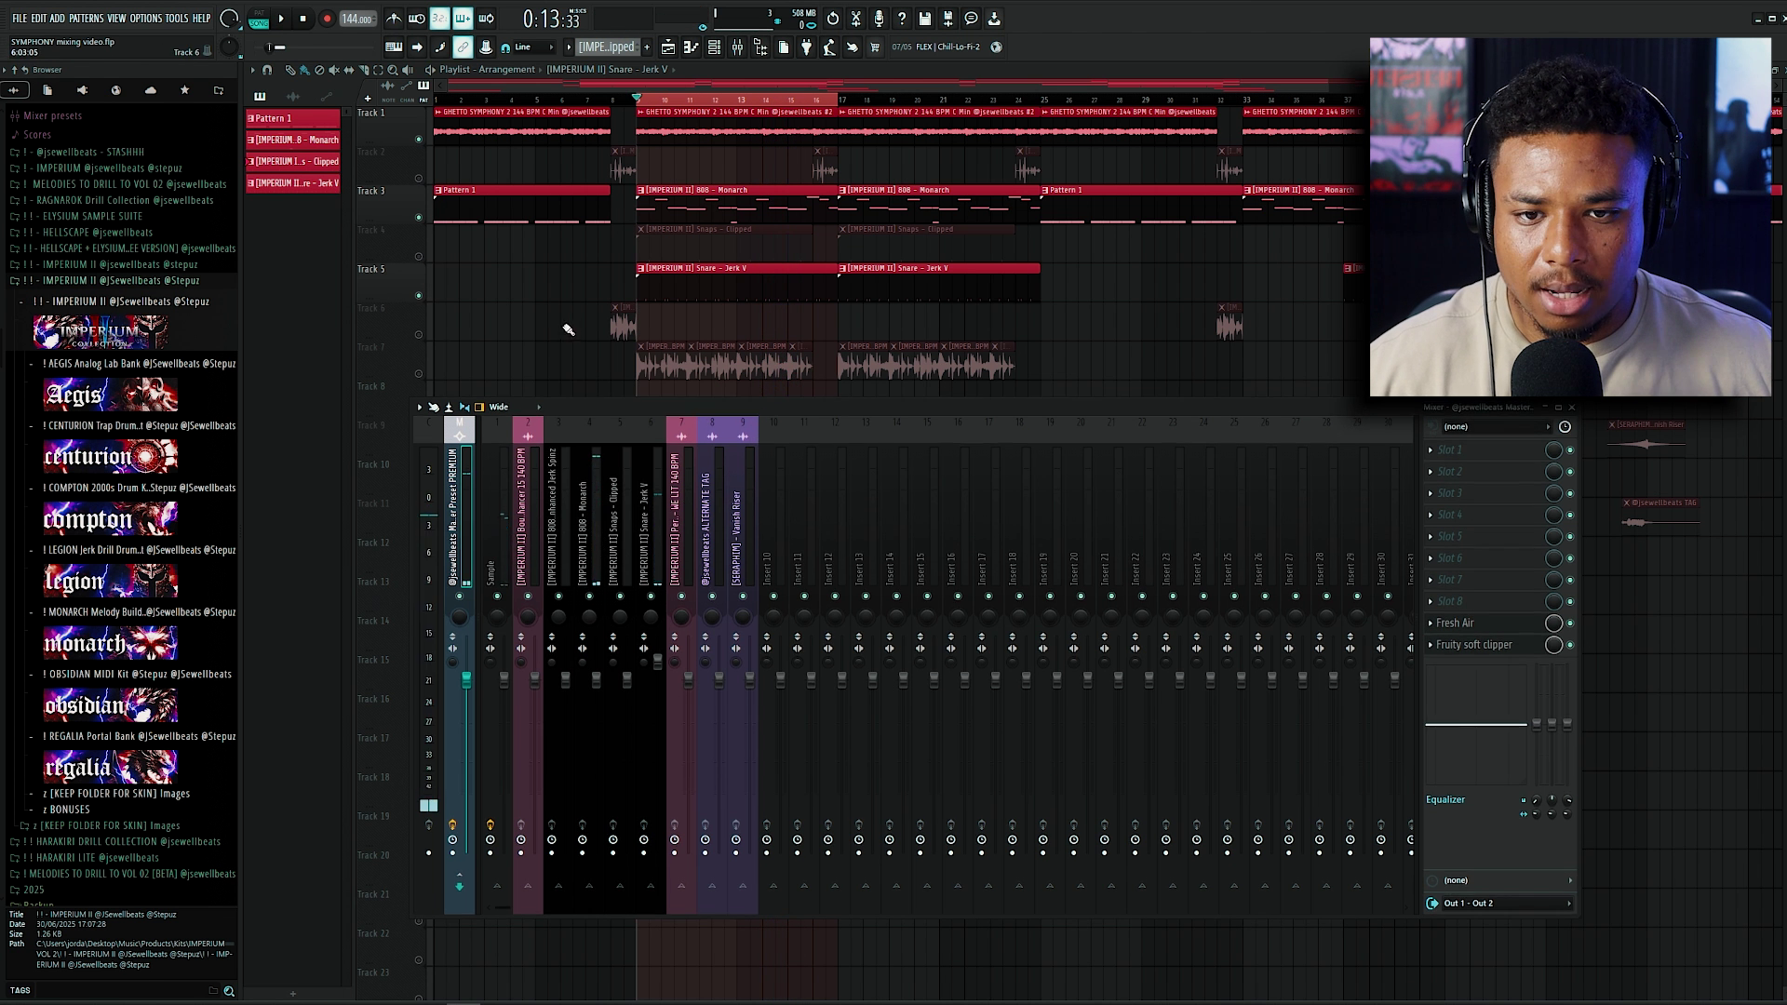
key(F9)
Step: Isolate the percussion loop on Track 7 with the melody and lower the percussion's mixer fader
click(418, 374)
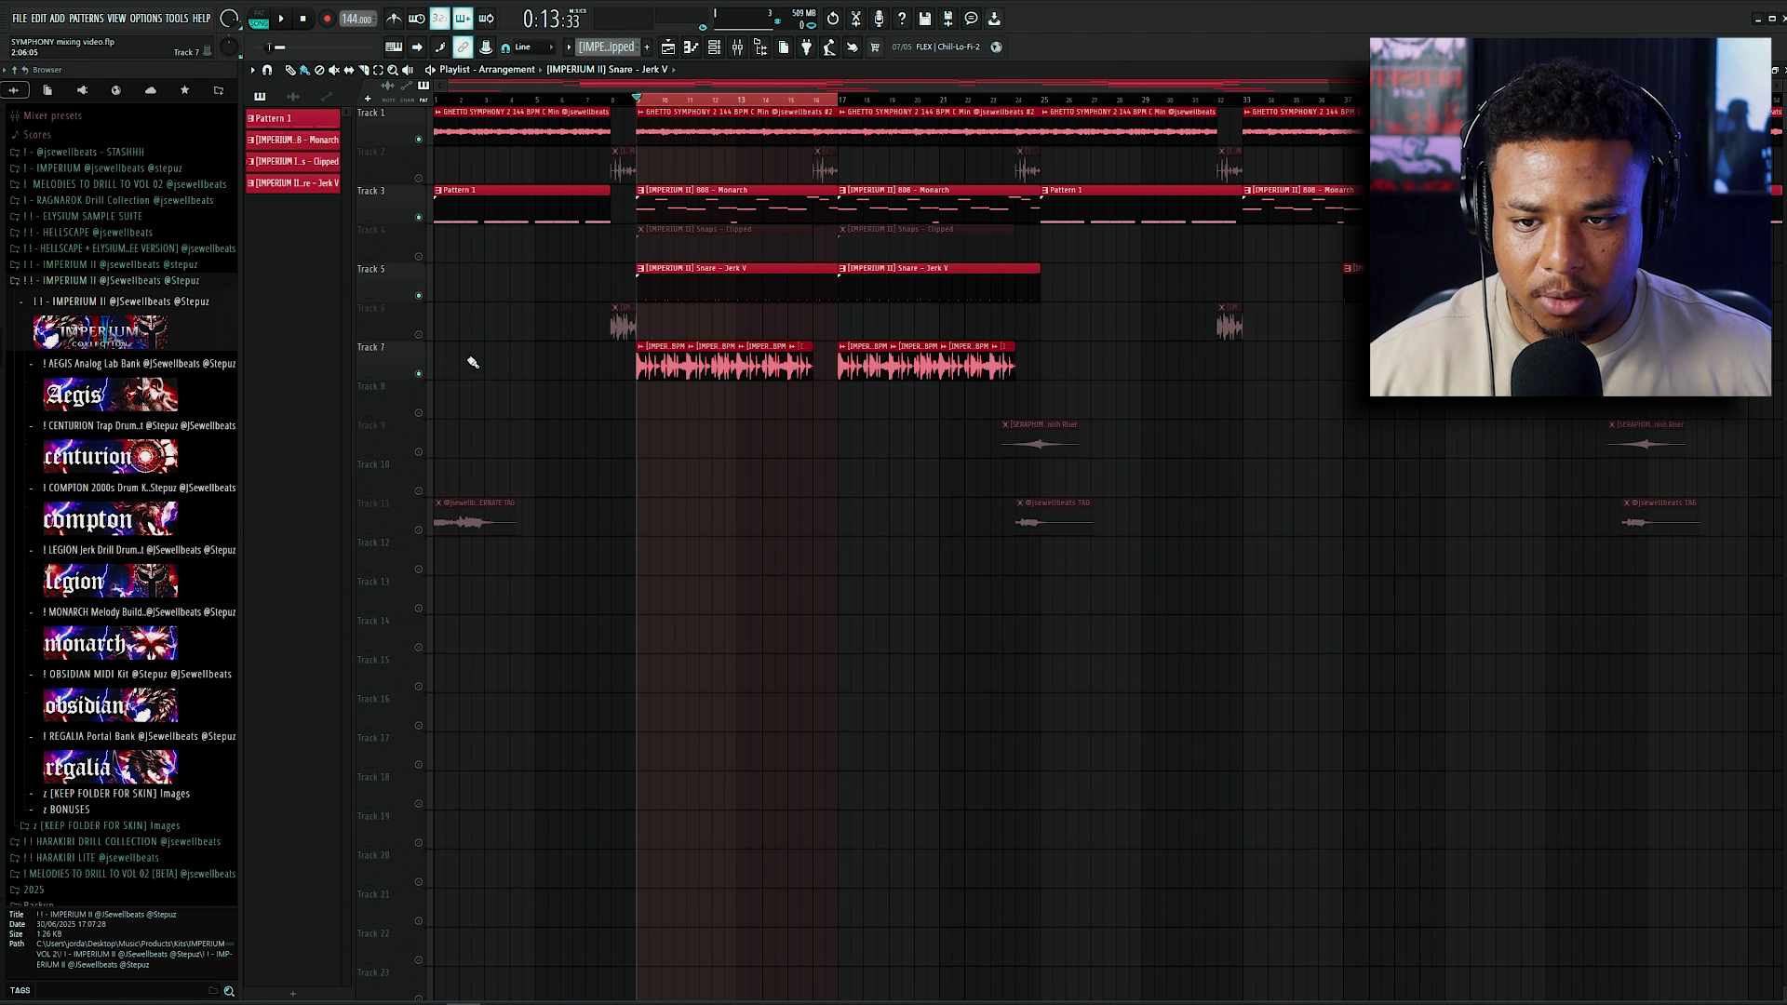
key(space)
right_click(419, 374)
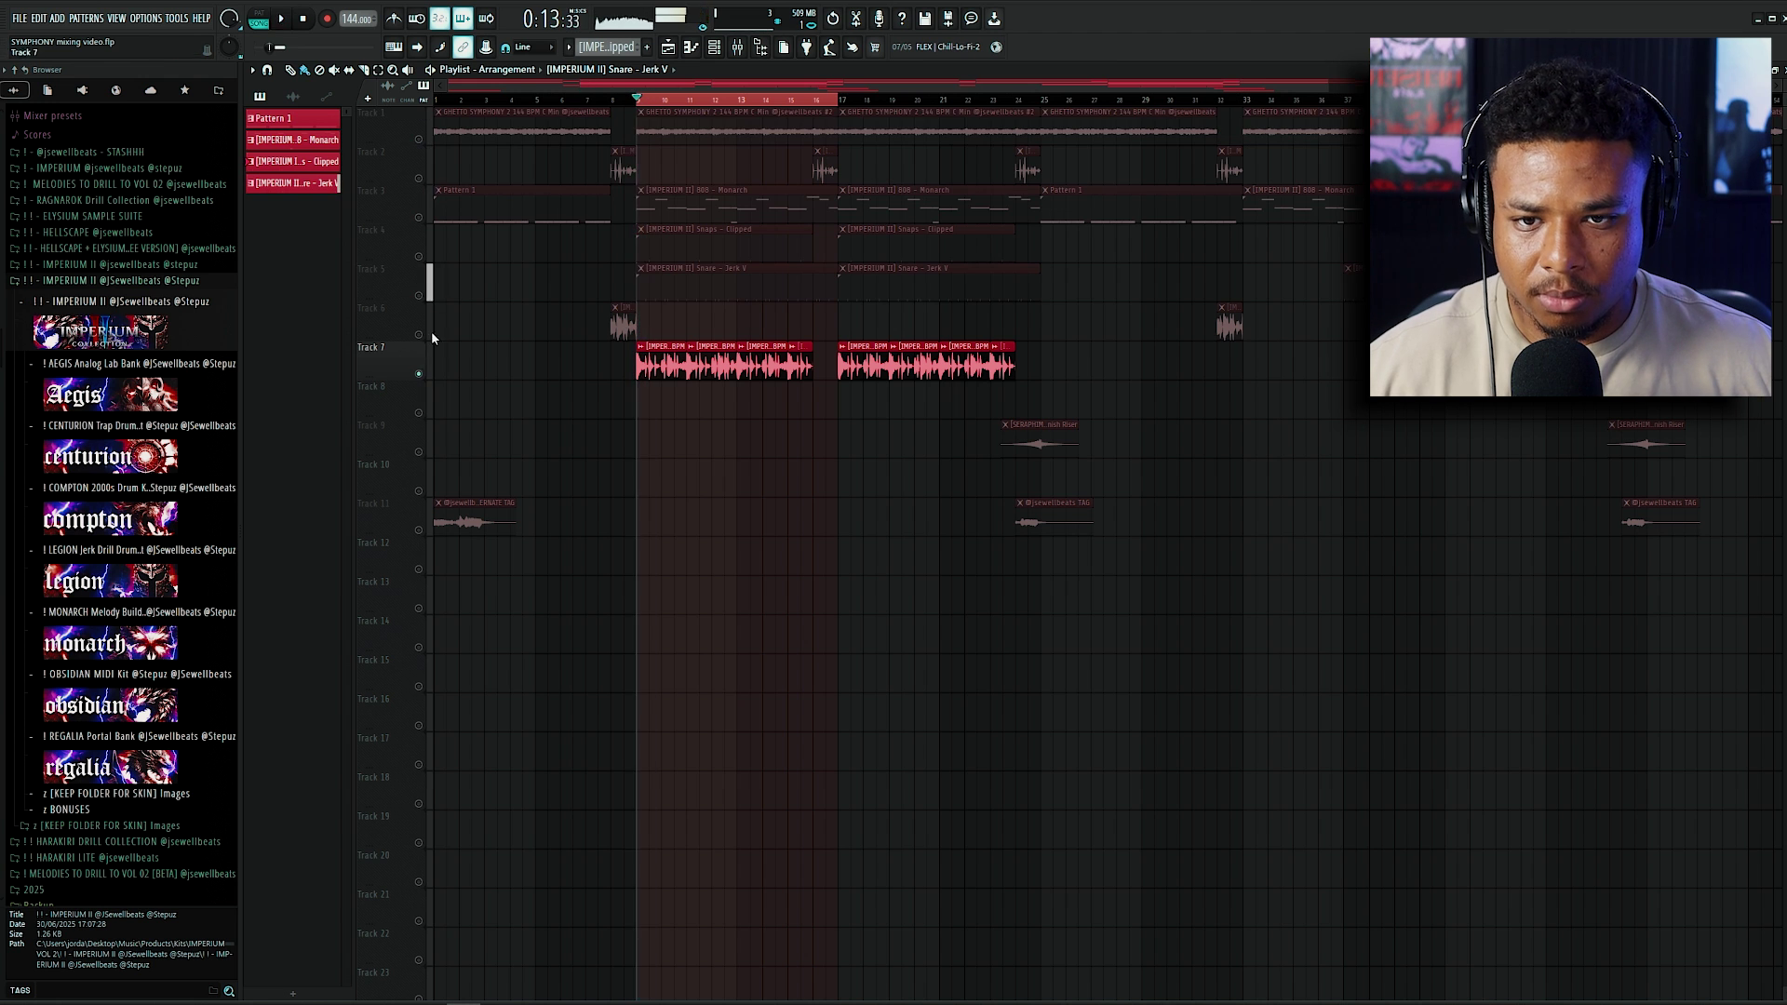
click(419, 139)
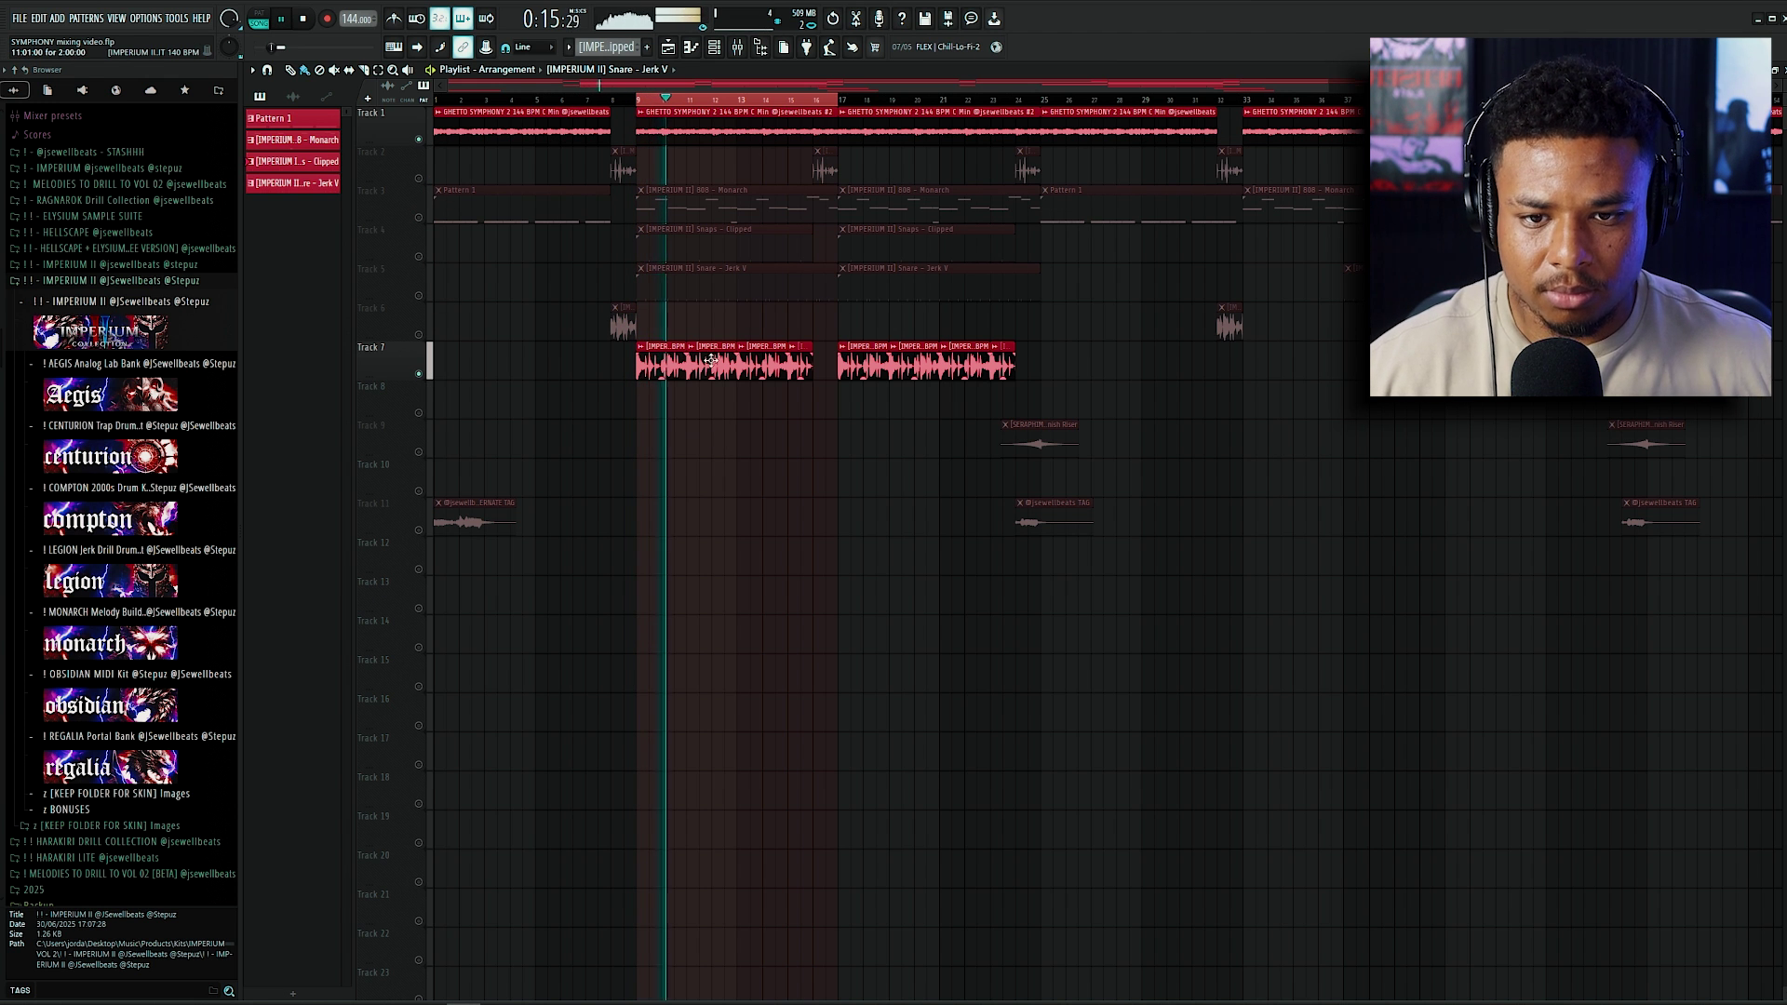
click(737, 47)
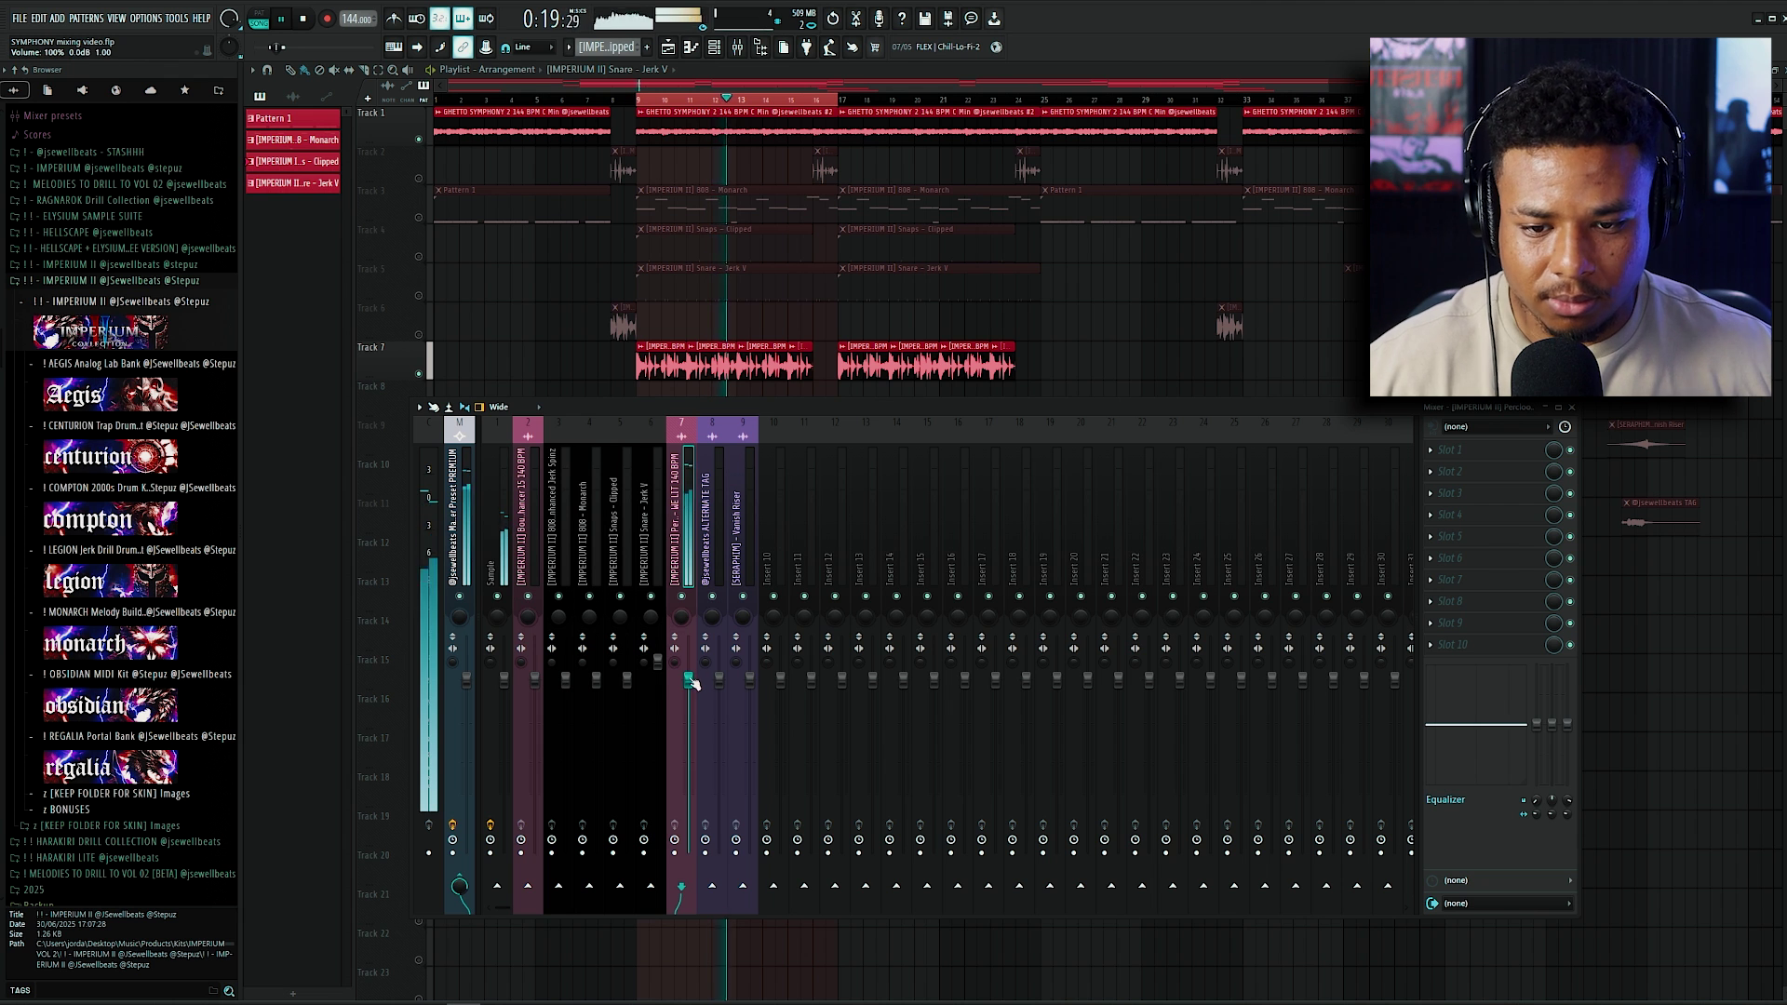
drag(688, 679, 690, 701)
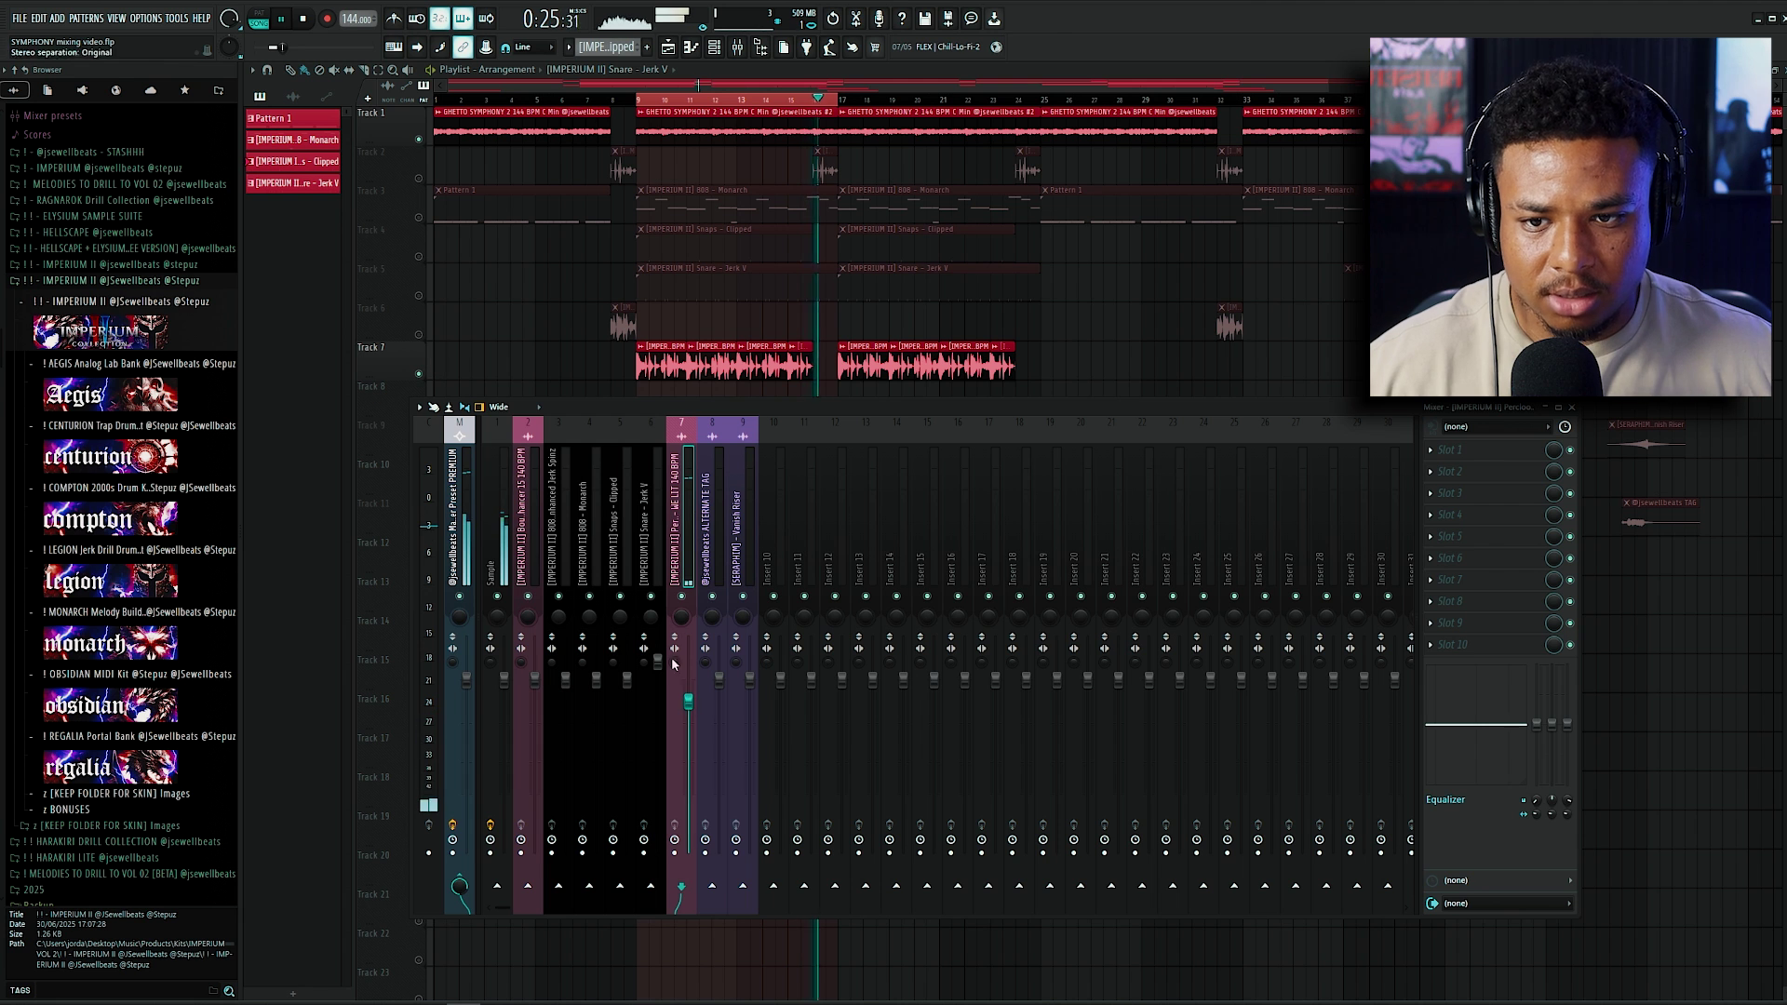
Step: Unmute the snare and 808 tracks and set the percussion's mixer fader to 85% during playback
click(420, 296)
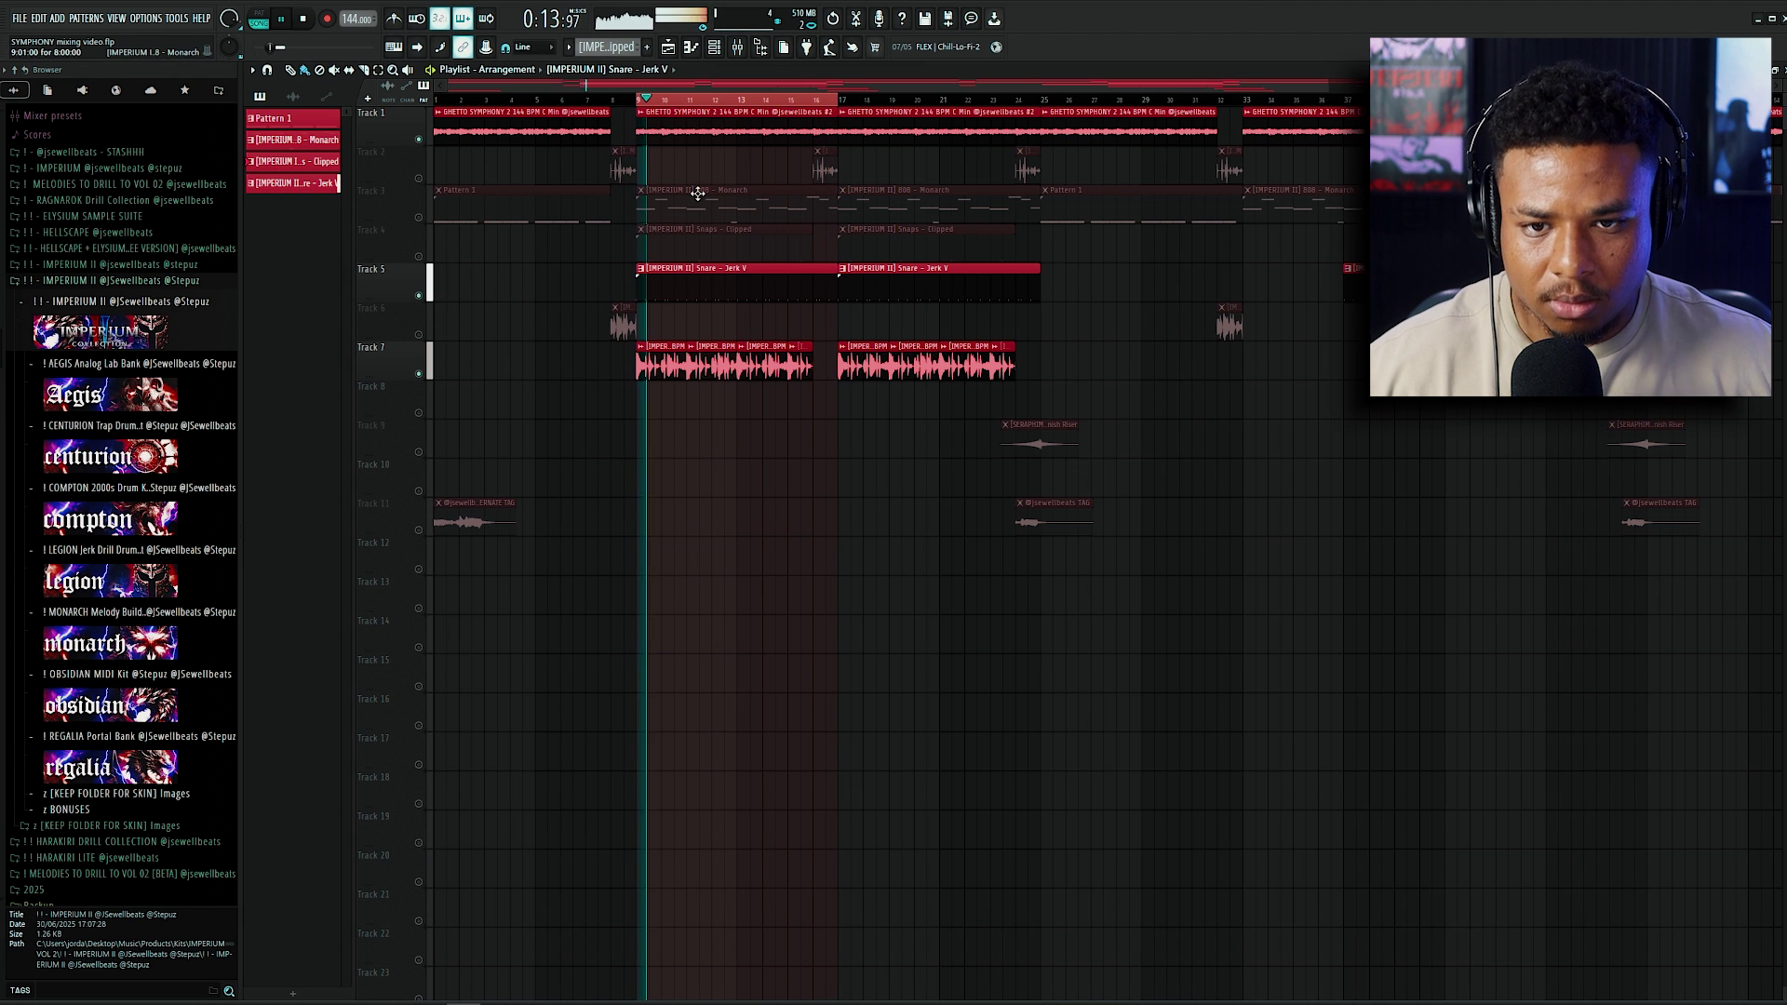
click(740, 53)
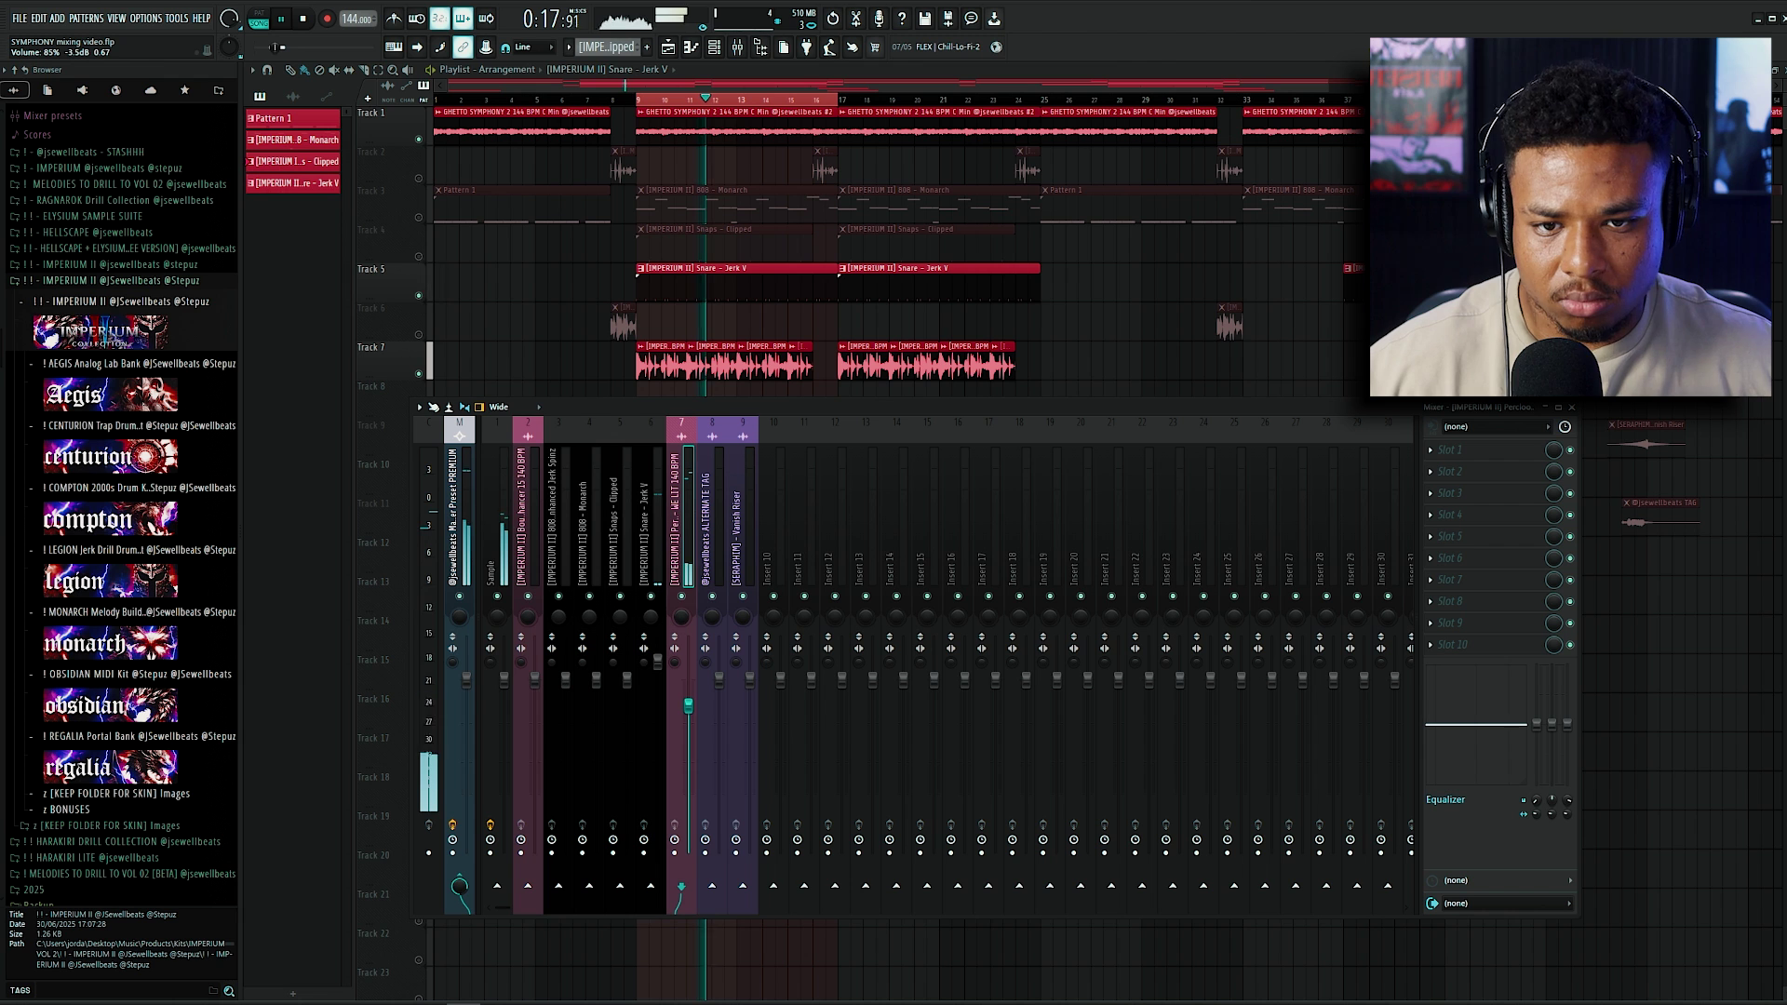
click(419, 219)
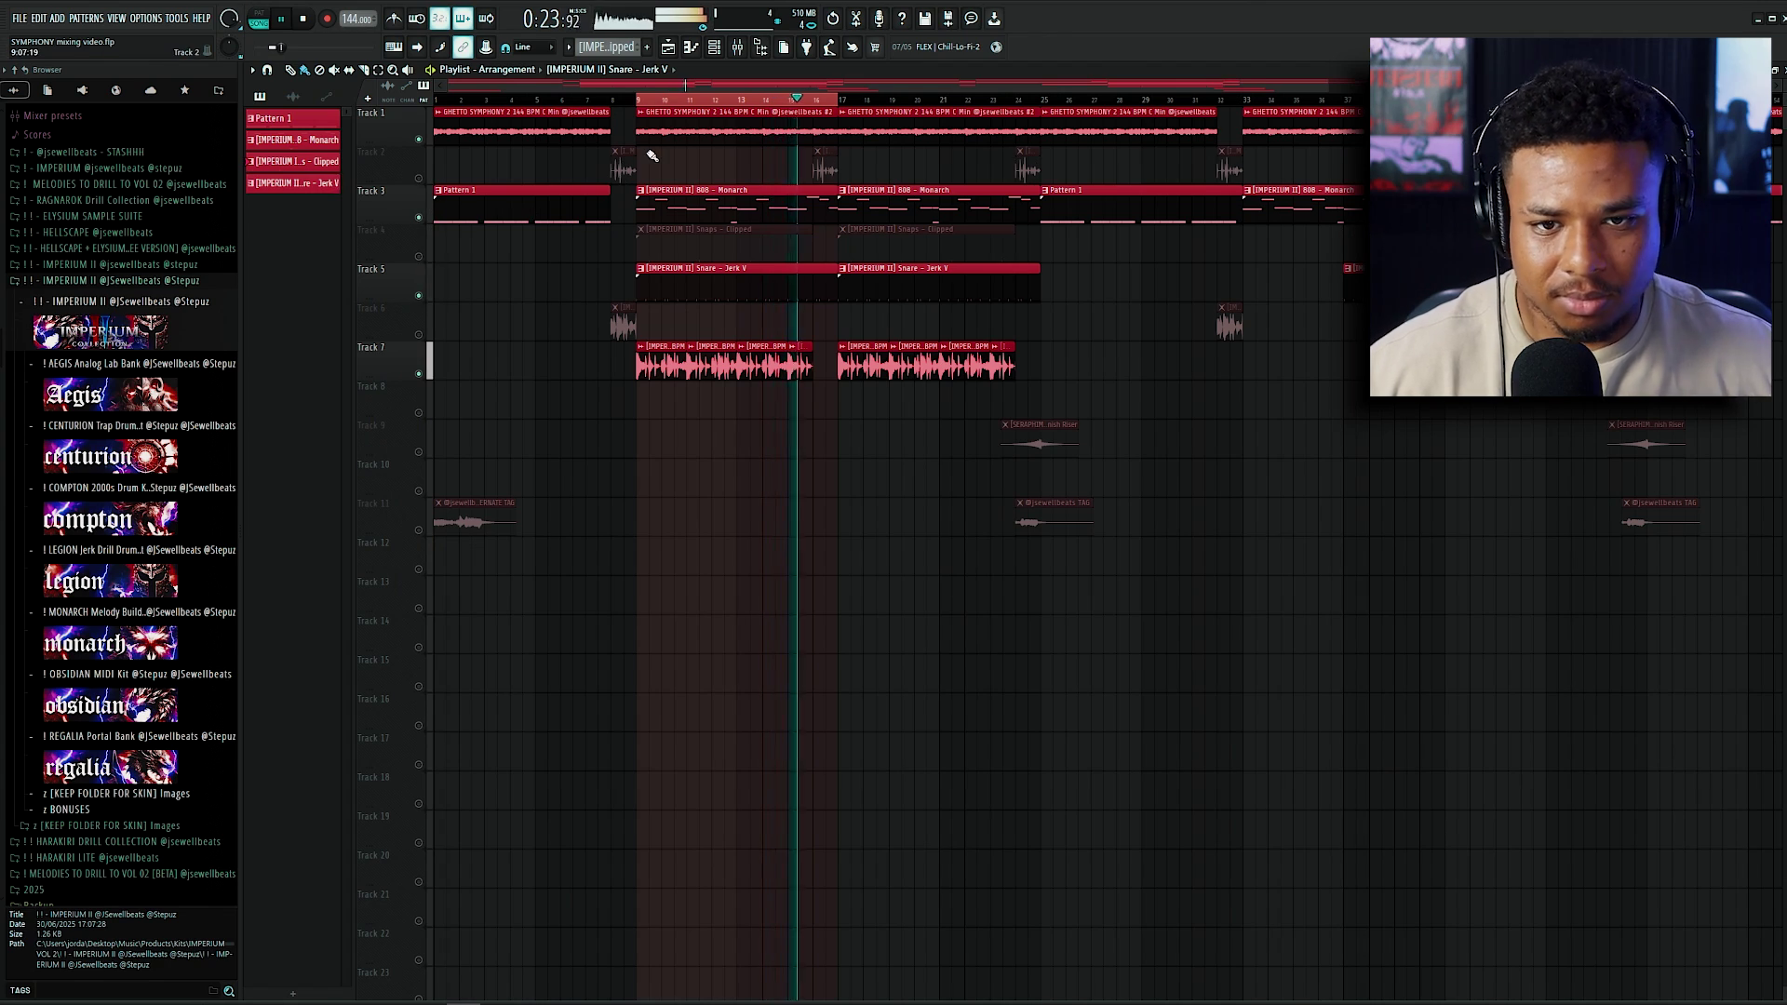
key(space)
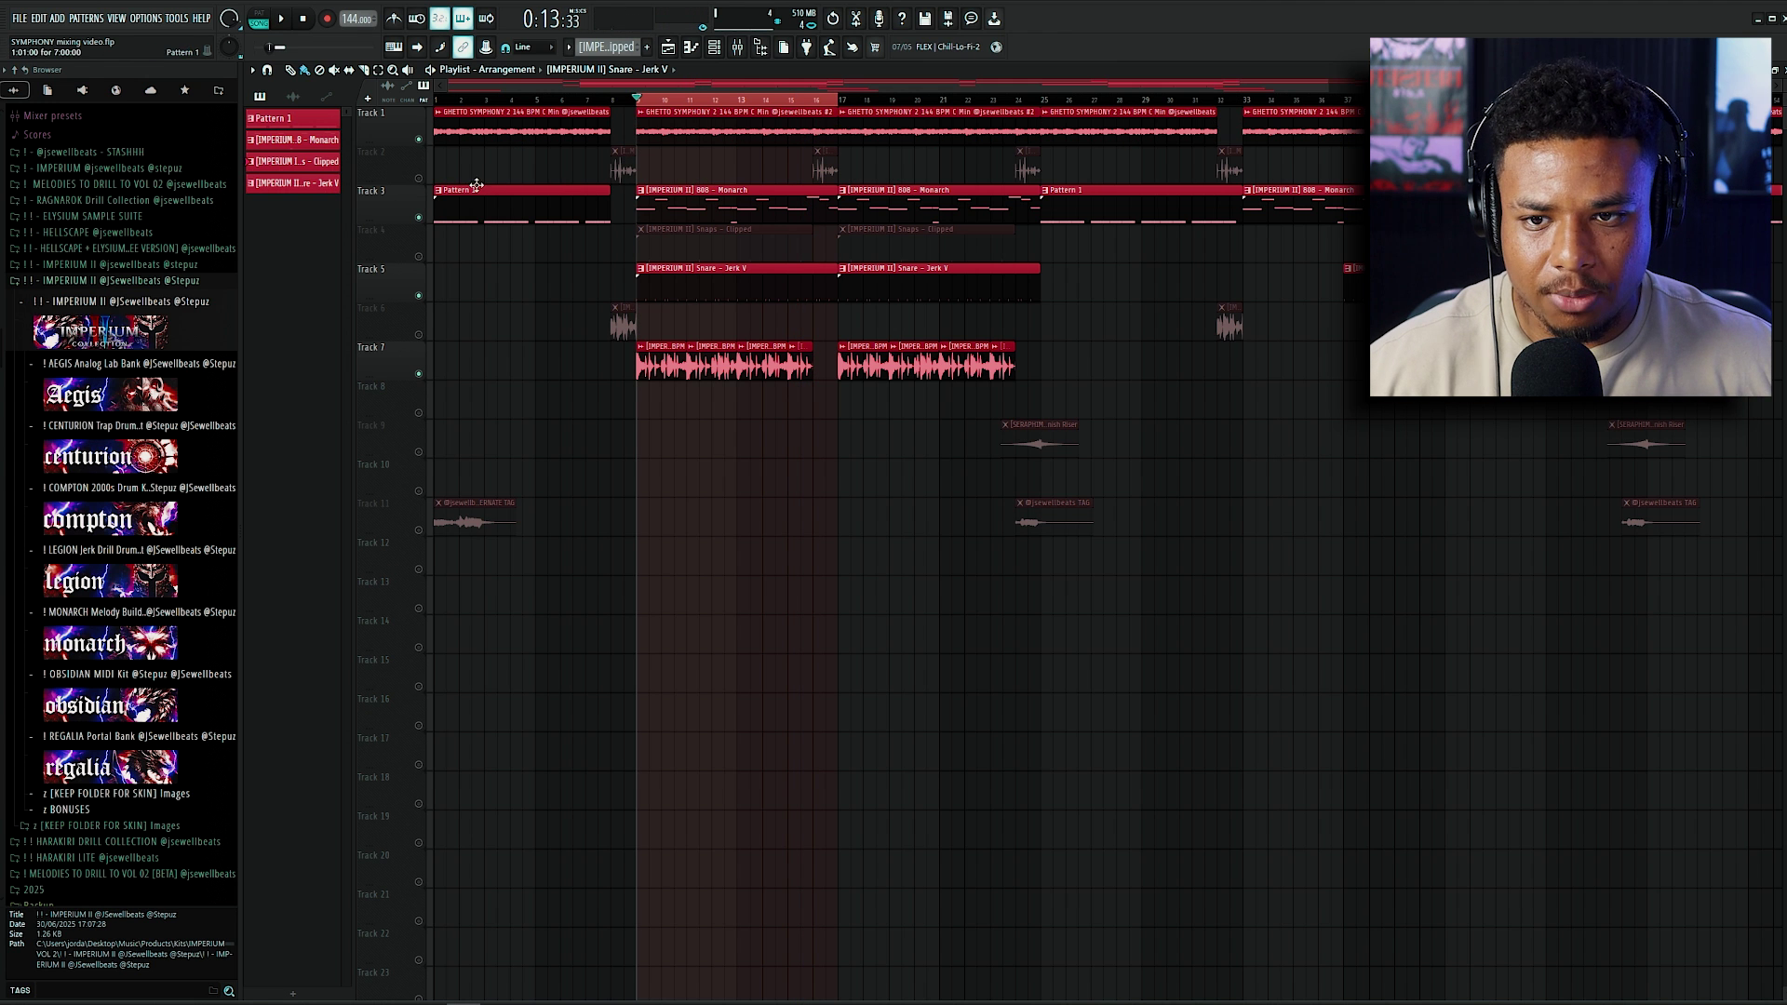
Step: Unmute the bounce enhancer clips on Track 2 and play the arrangement from just before bar 16
click(419, 178)
click(806, 100)
key(space)
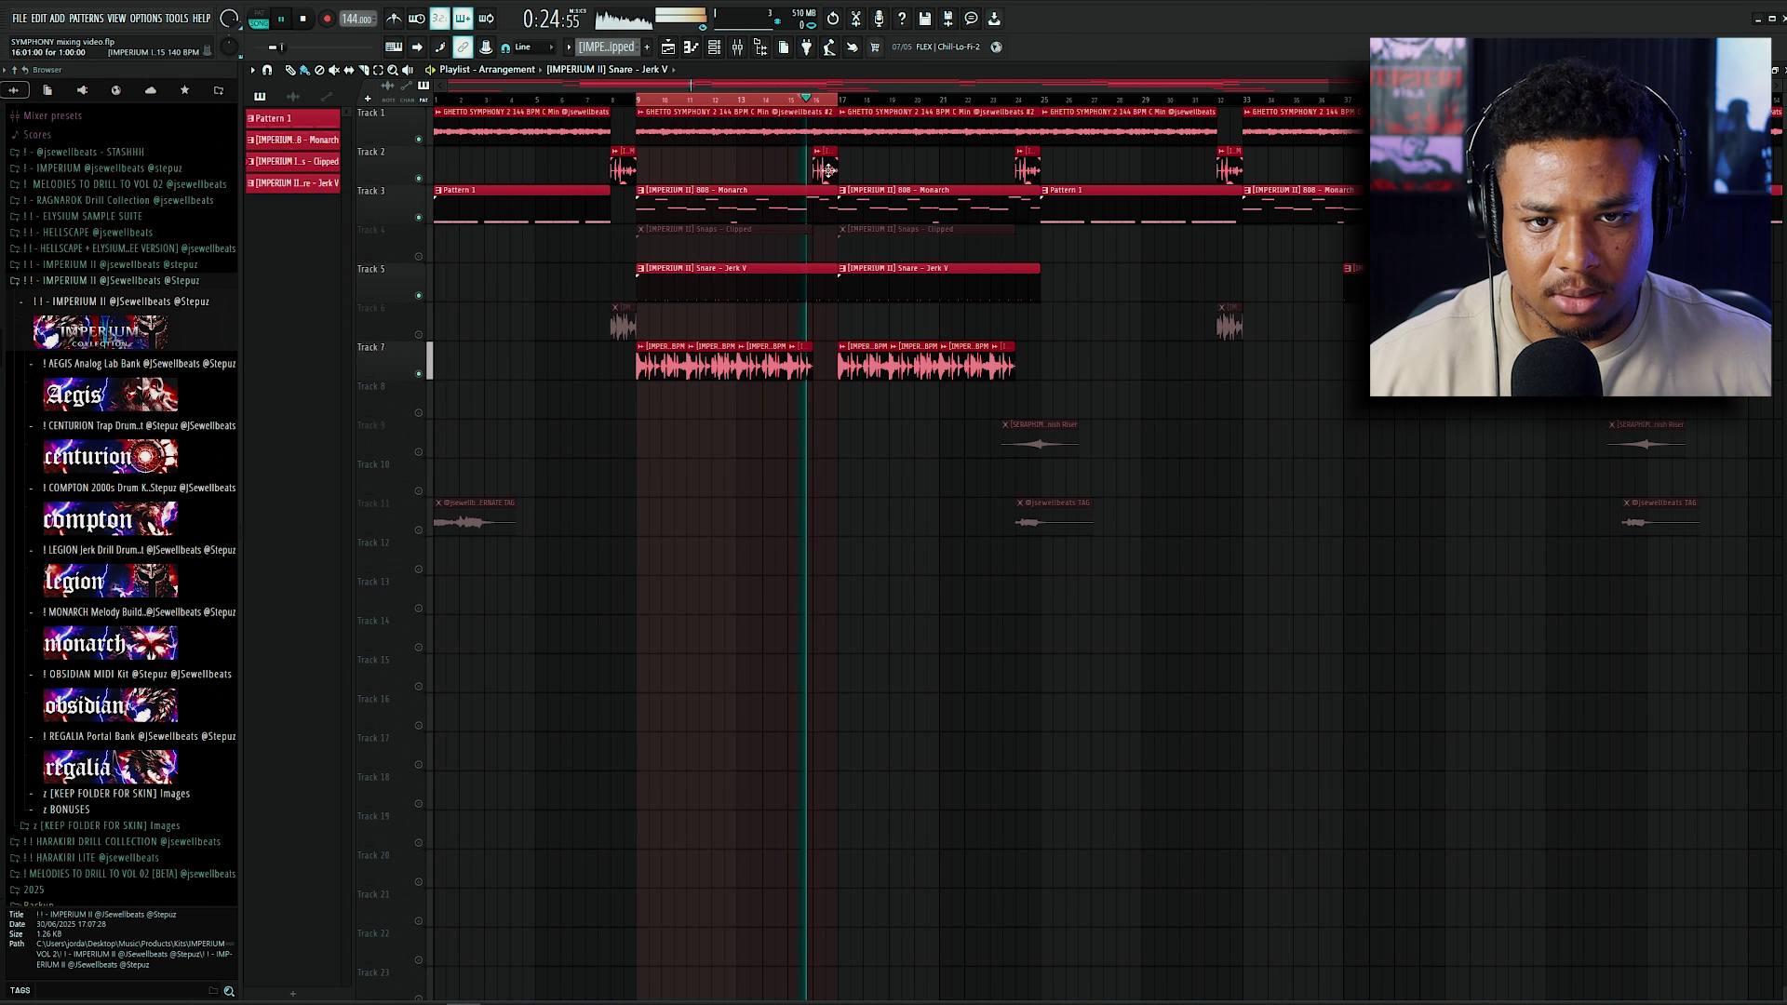
Step: Route the second Bounce Enhancer channel to mixer track 10, insert PanCake2 in its first slot and audition it
click(738, 49)
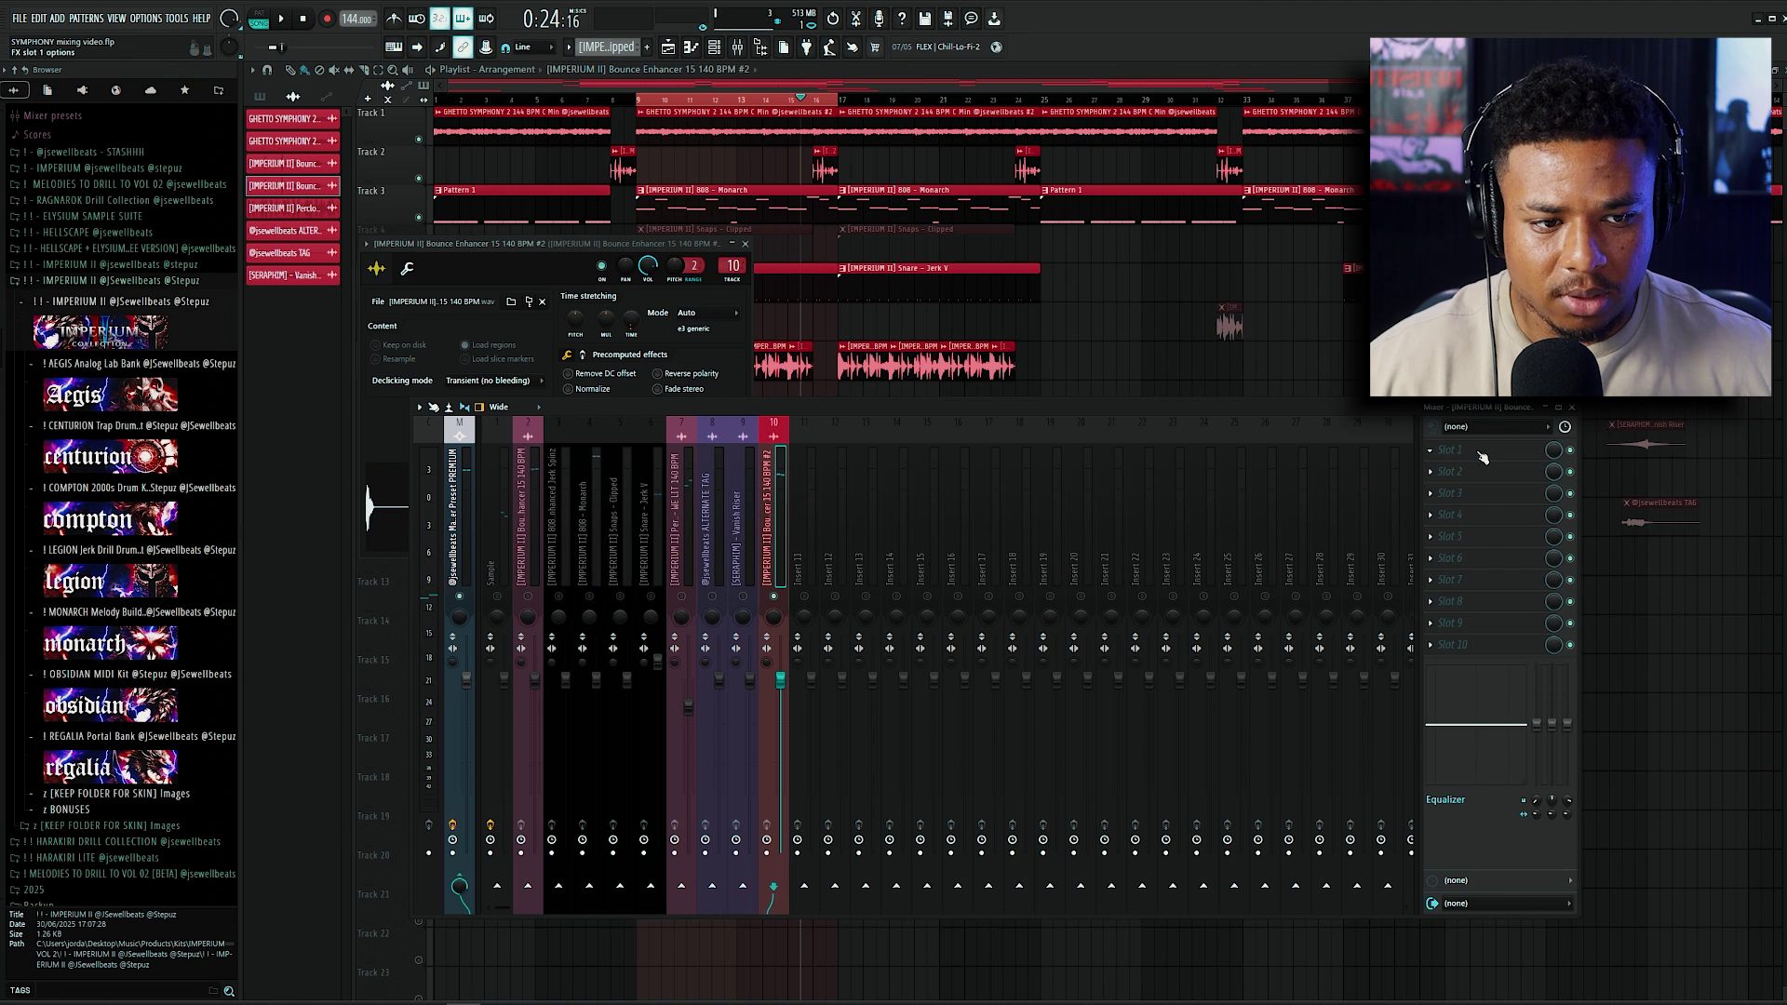
click(1482, 457)
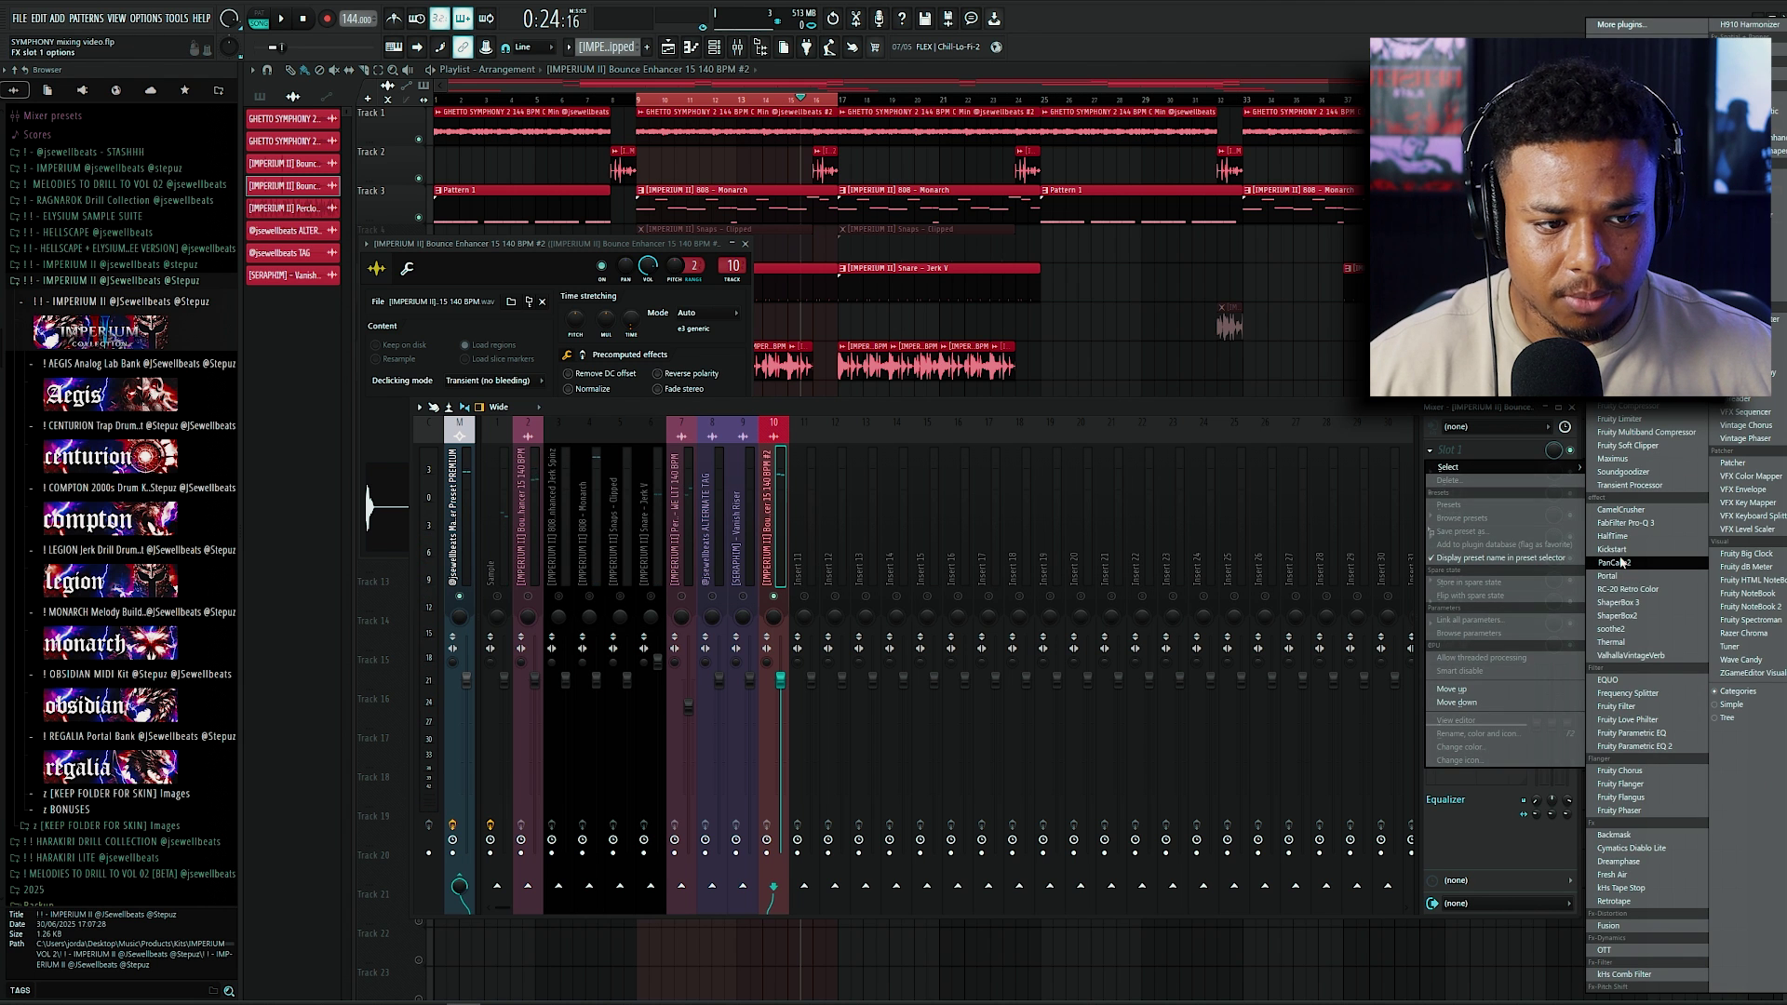
click(1619, 569)
key(space)
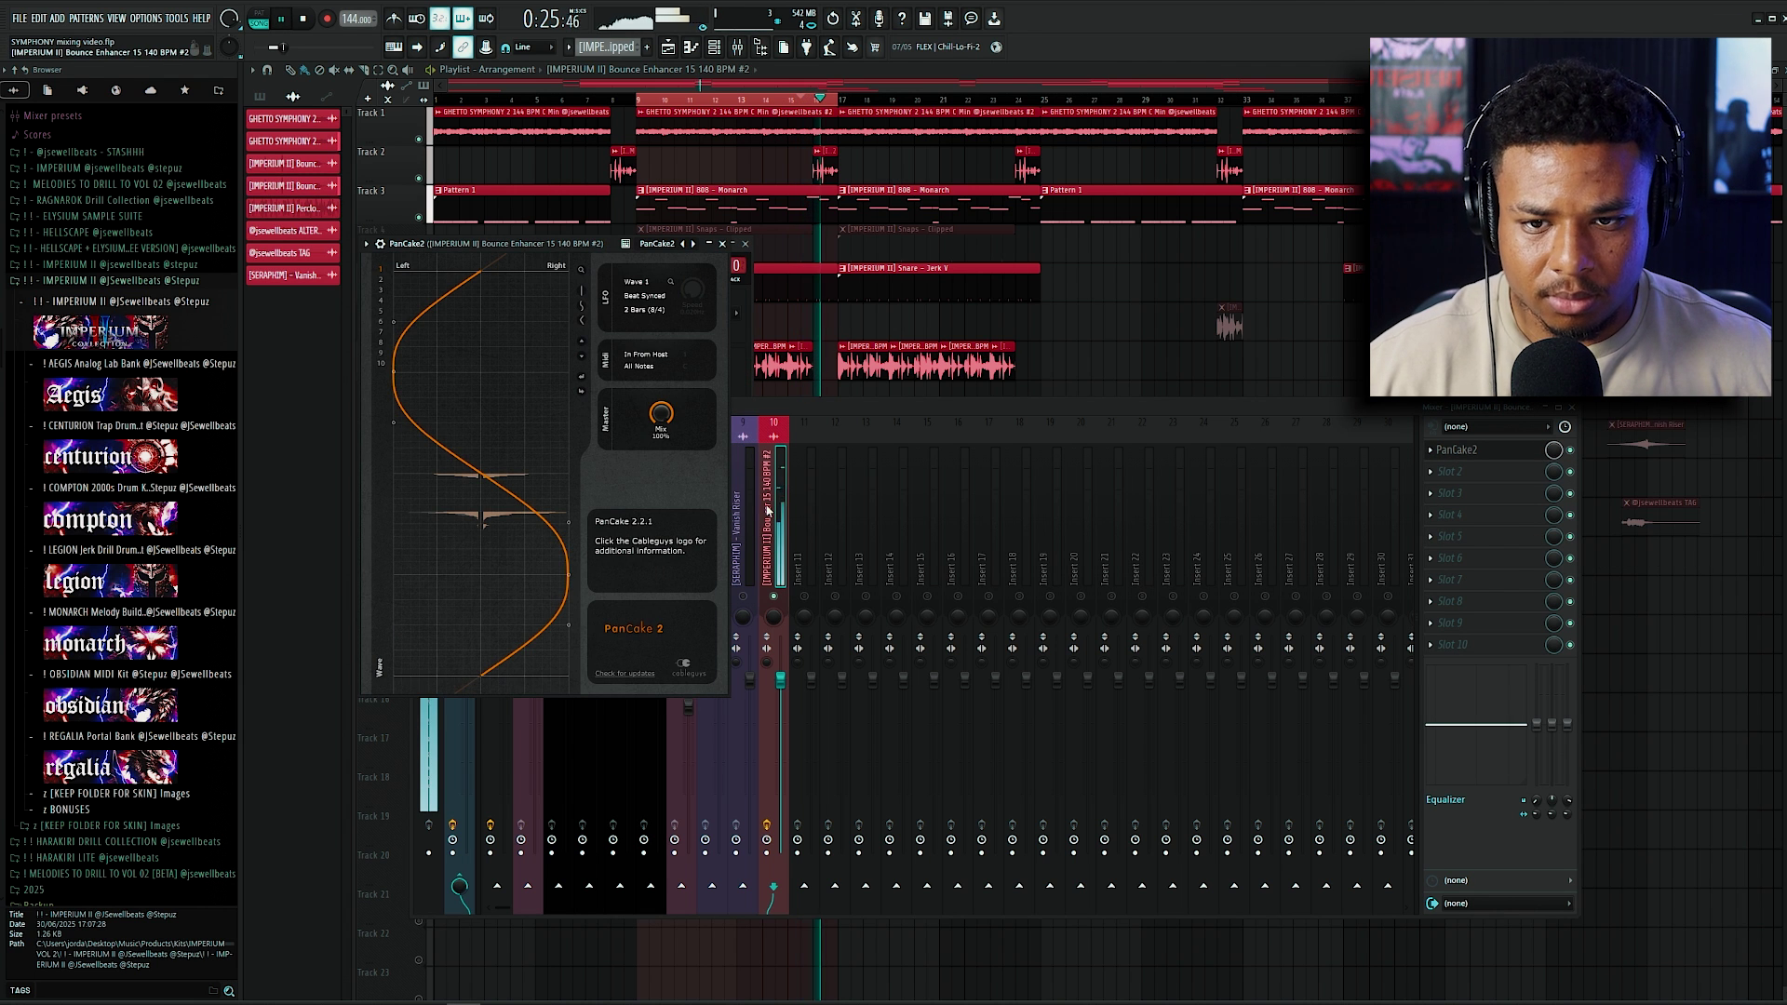
key(space)
Step: Set the PanCake2 LFO length to 1 Bar (4/4) and audition the panning
click(654, 310)
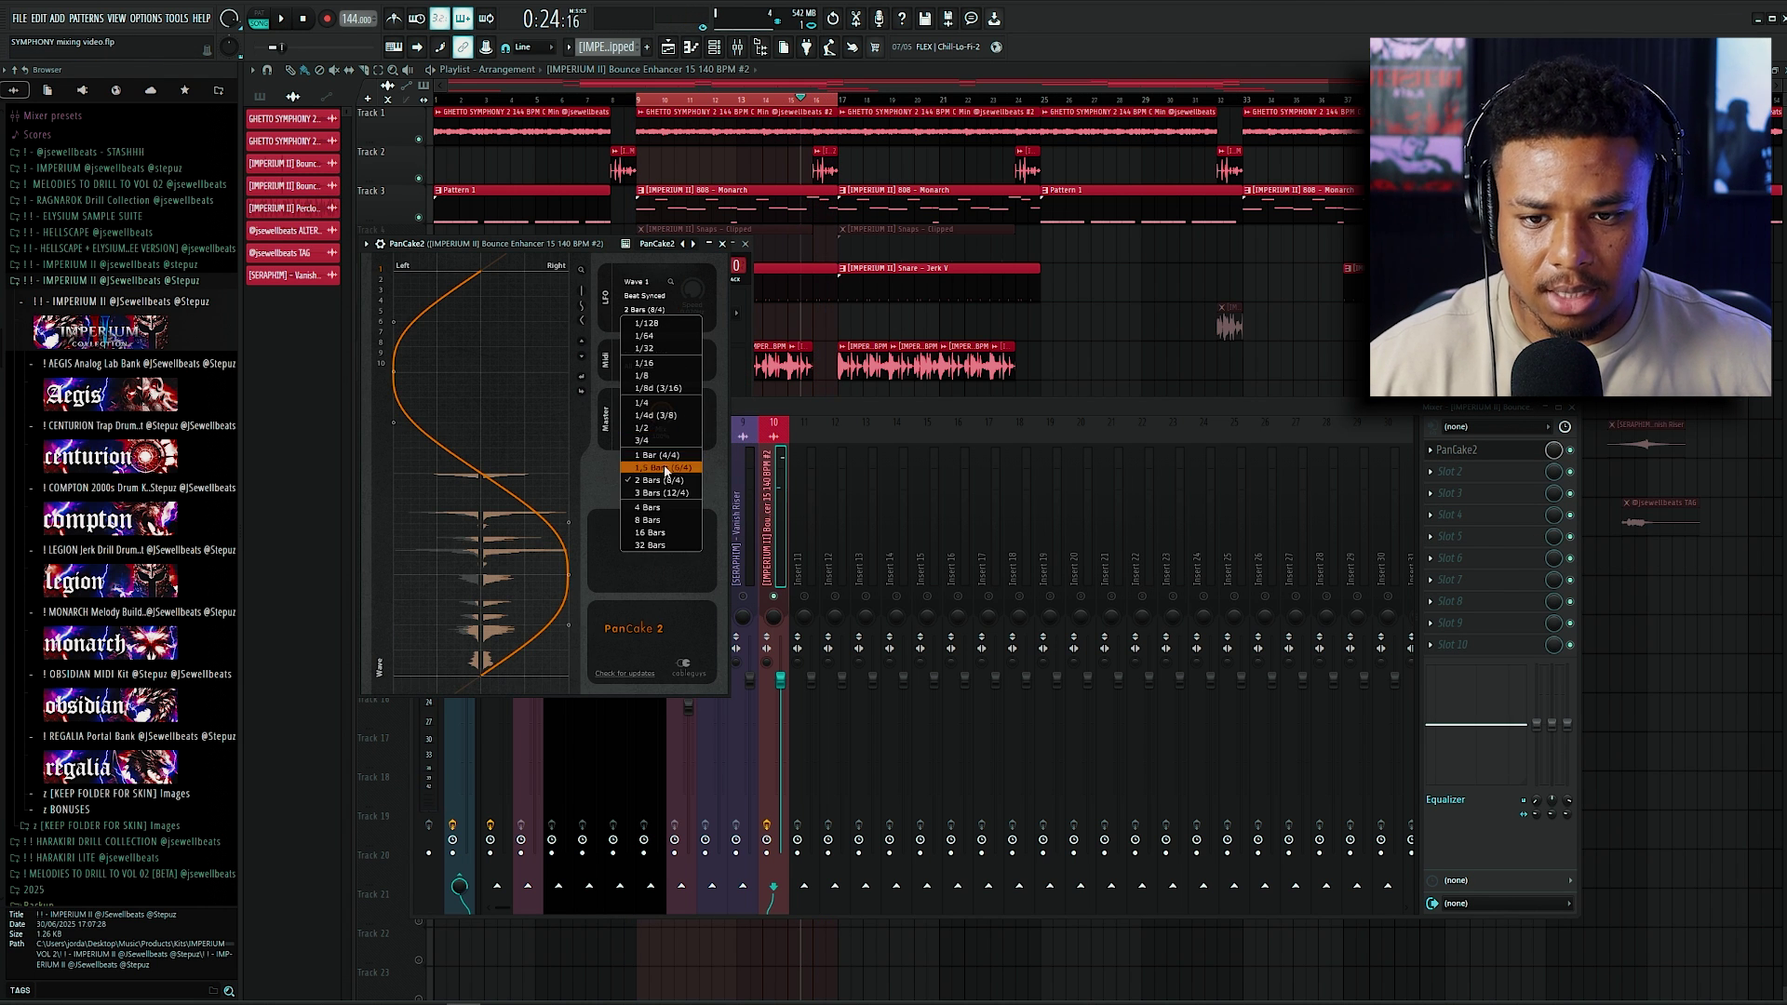
click(659, 455)
key(space)
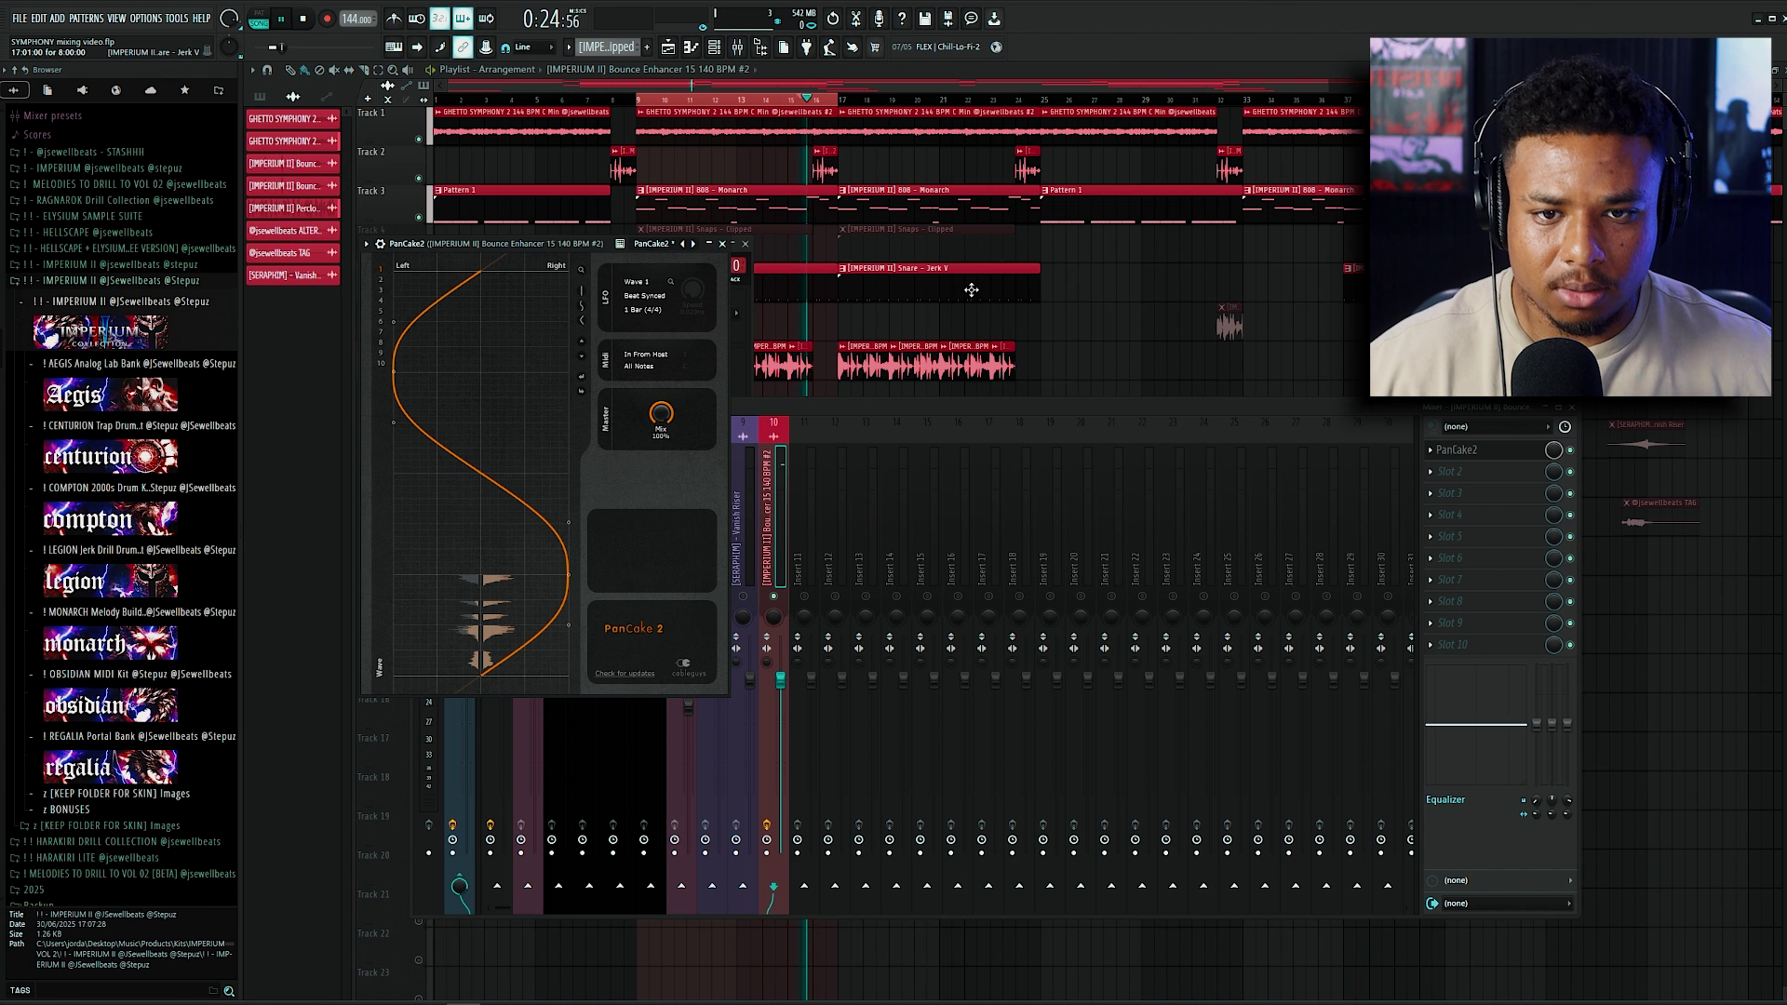
key(space)
Step: Add Fruity Parametric EQ 2 after PanCake2 with the 20Hz - 18kHz cut preset, audition it, and return the playhead to bar 9
click(860, 410)
click(1449, 471)
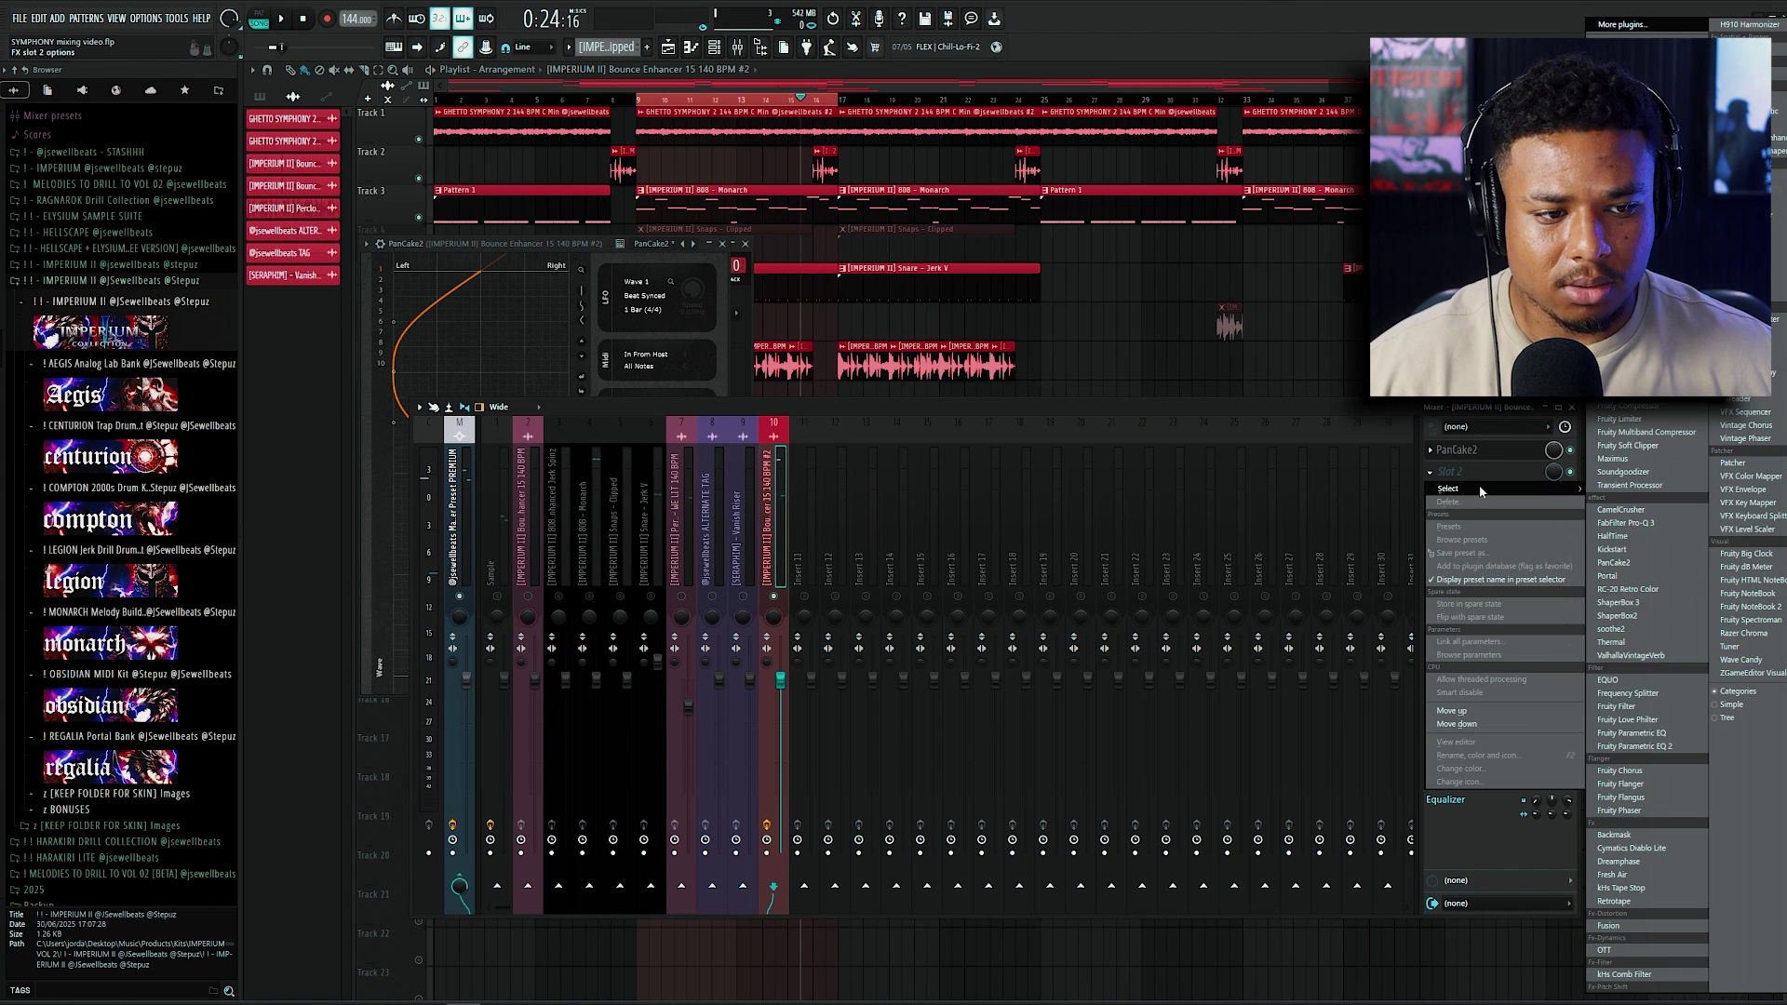
click(1637, 745)
key(space)
click(819, 262)
key(space)
click(926, 412)
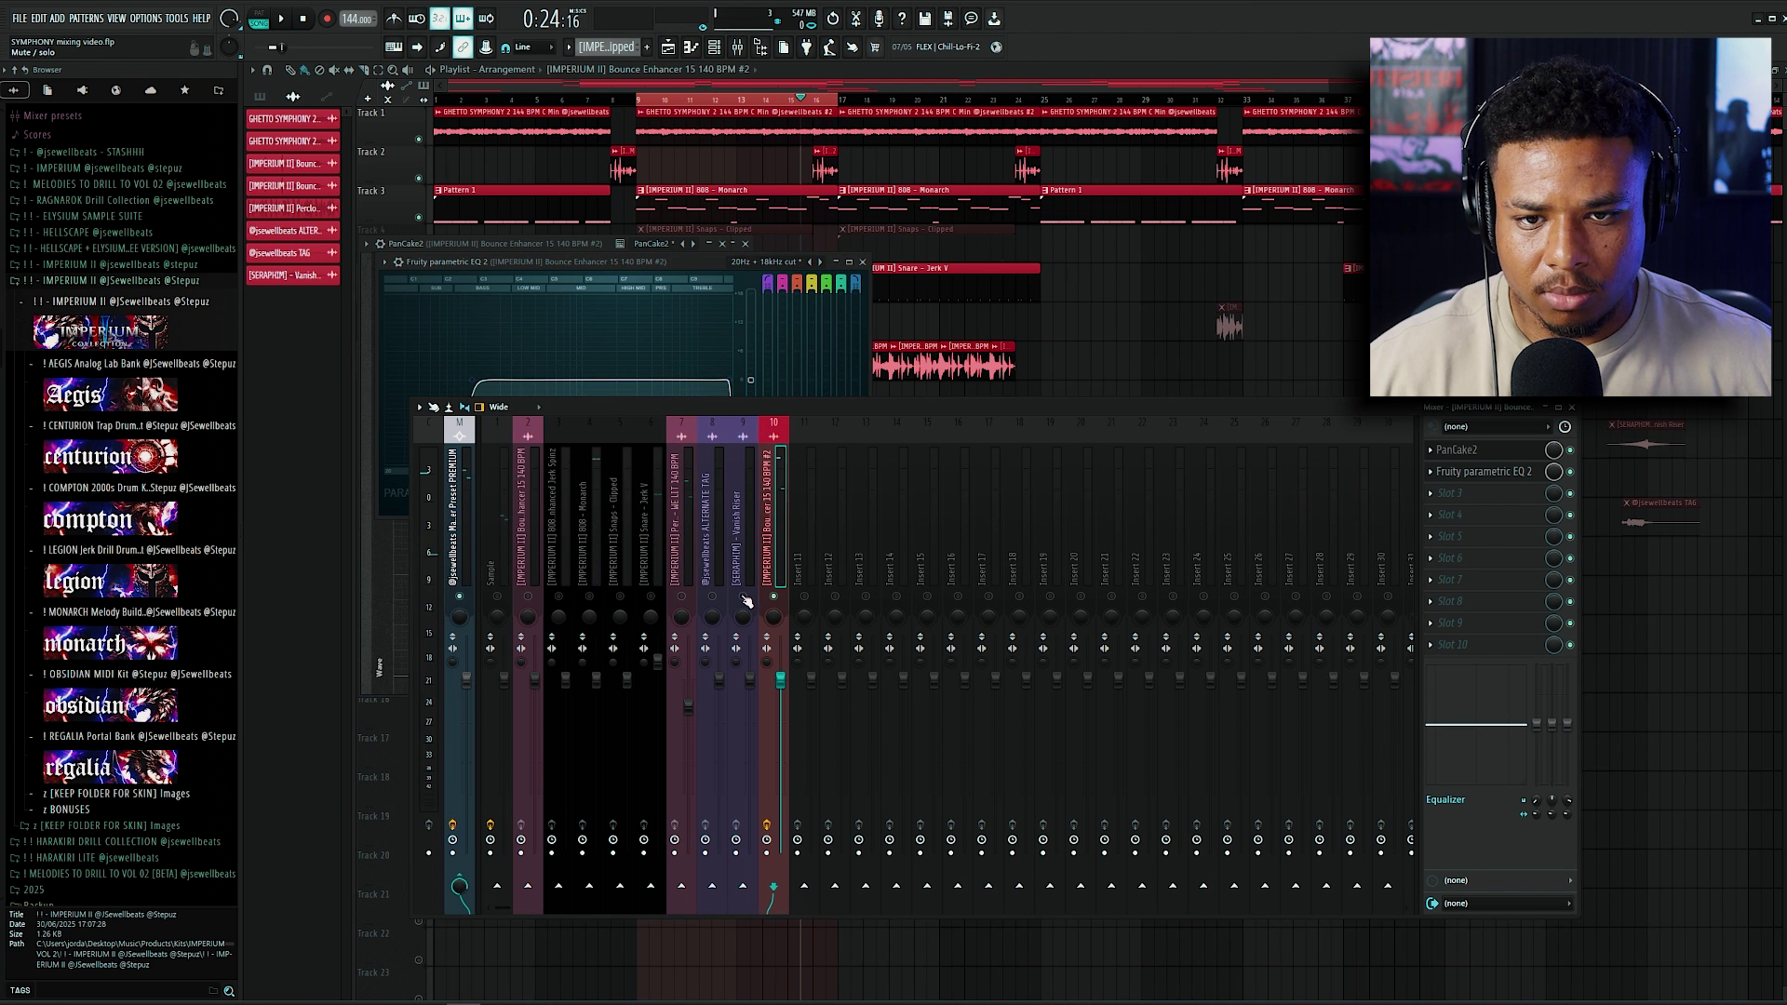
key(F12)
click(644, 95)
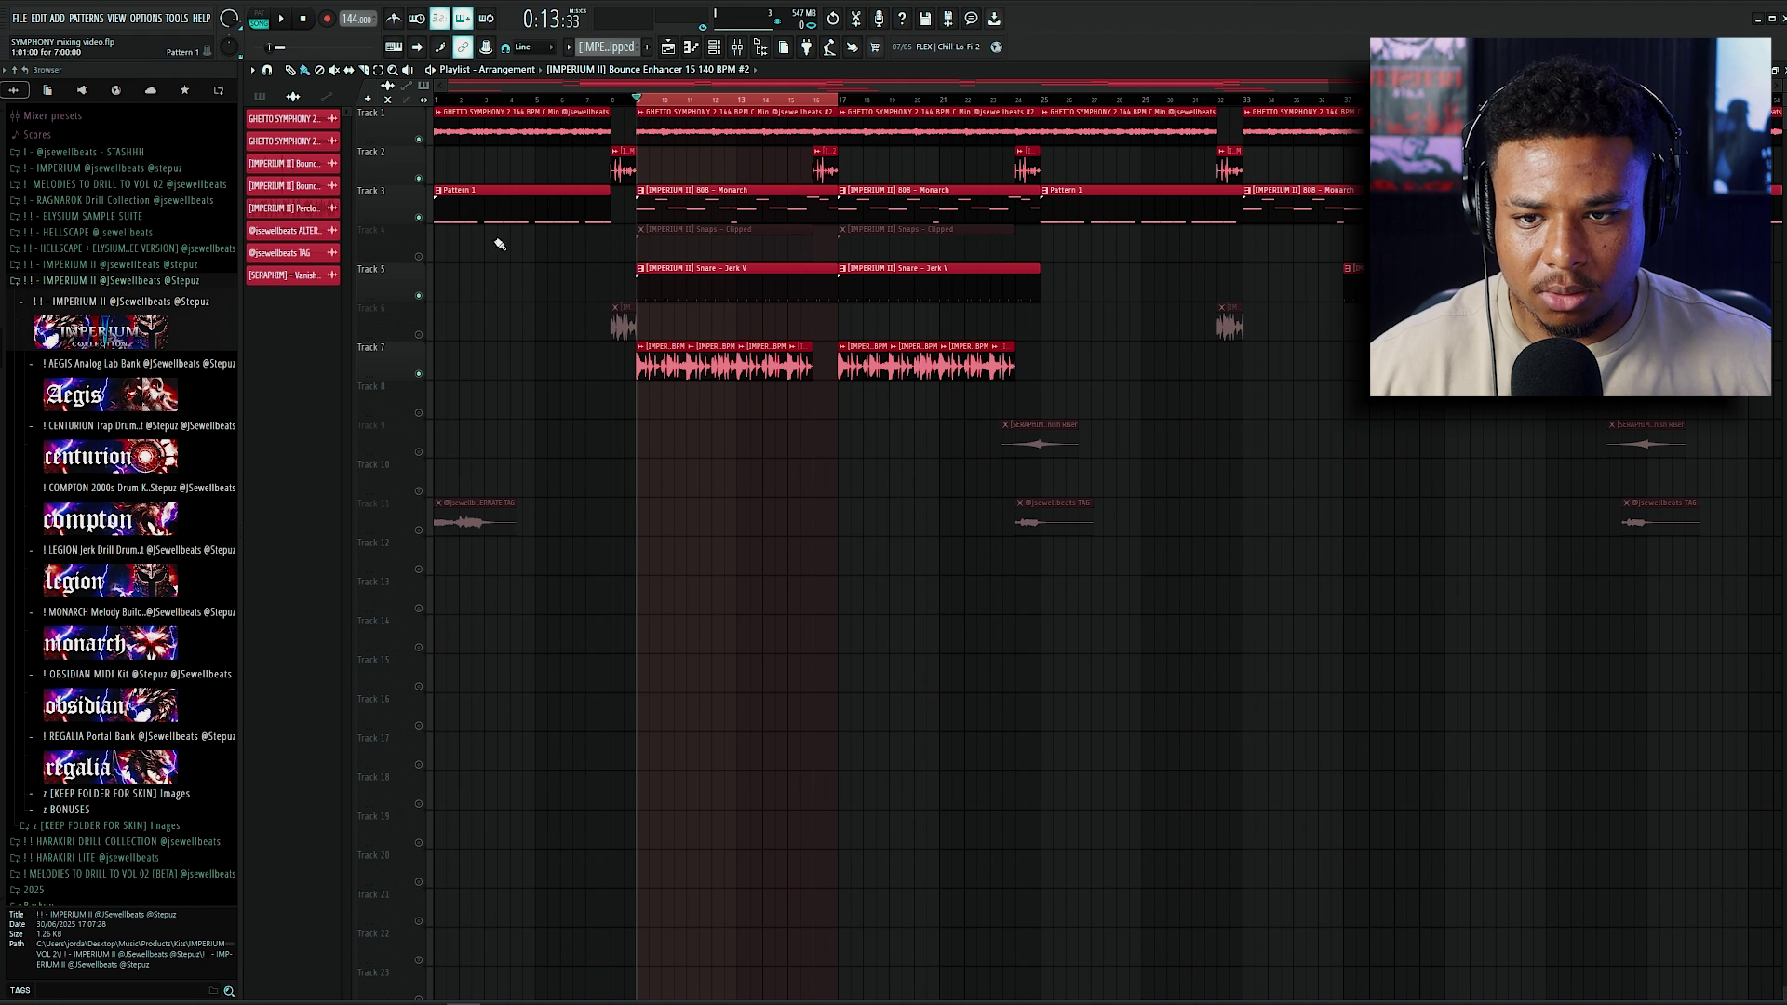
Step: Unmute the Snaps clips on Track 4, play the arrangement and raise the snaps' mixer fader
click(421, 260)
key(space)
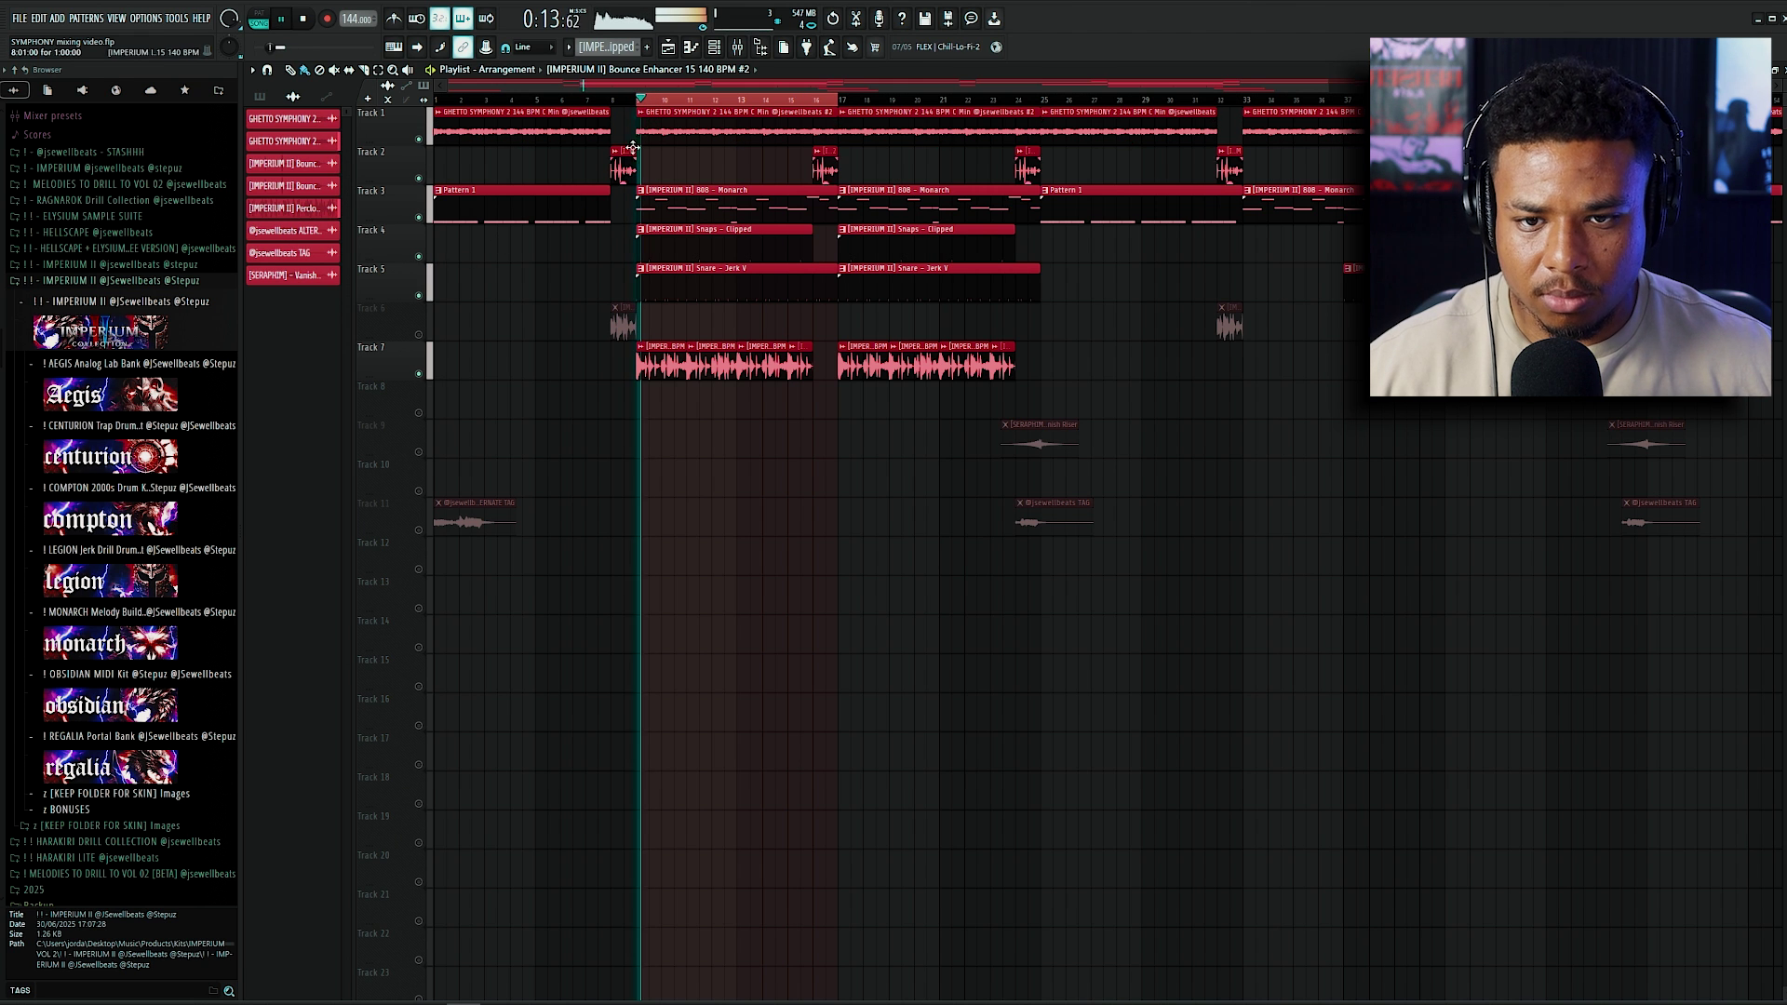
click(735, 48)
click(619, 558)
key(space)
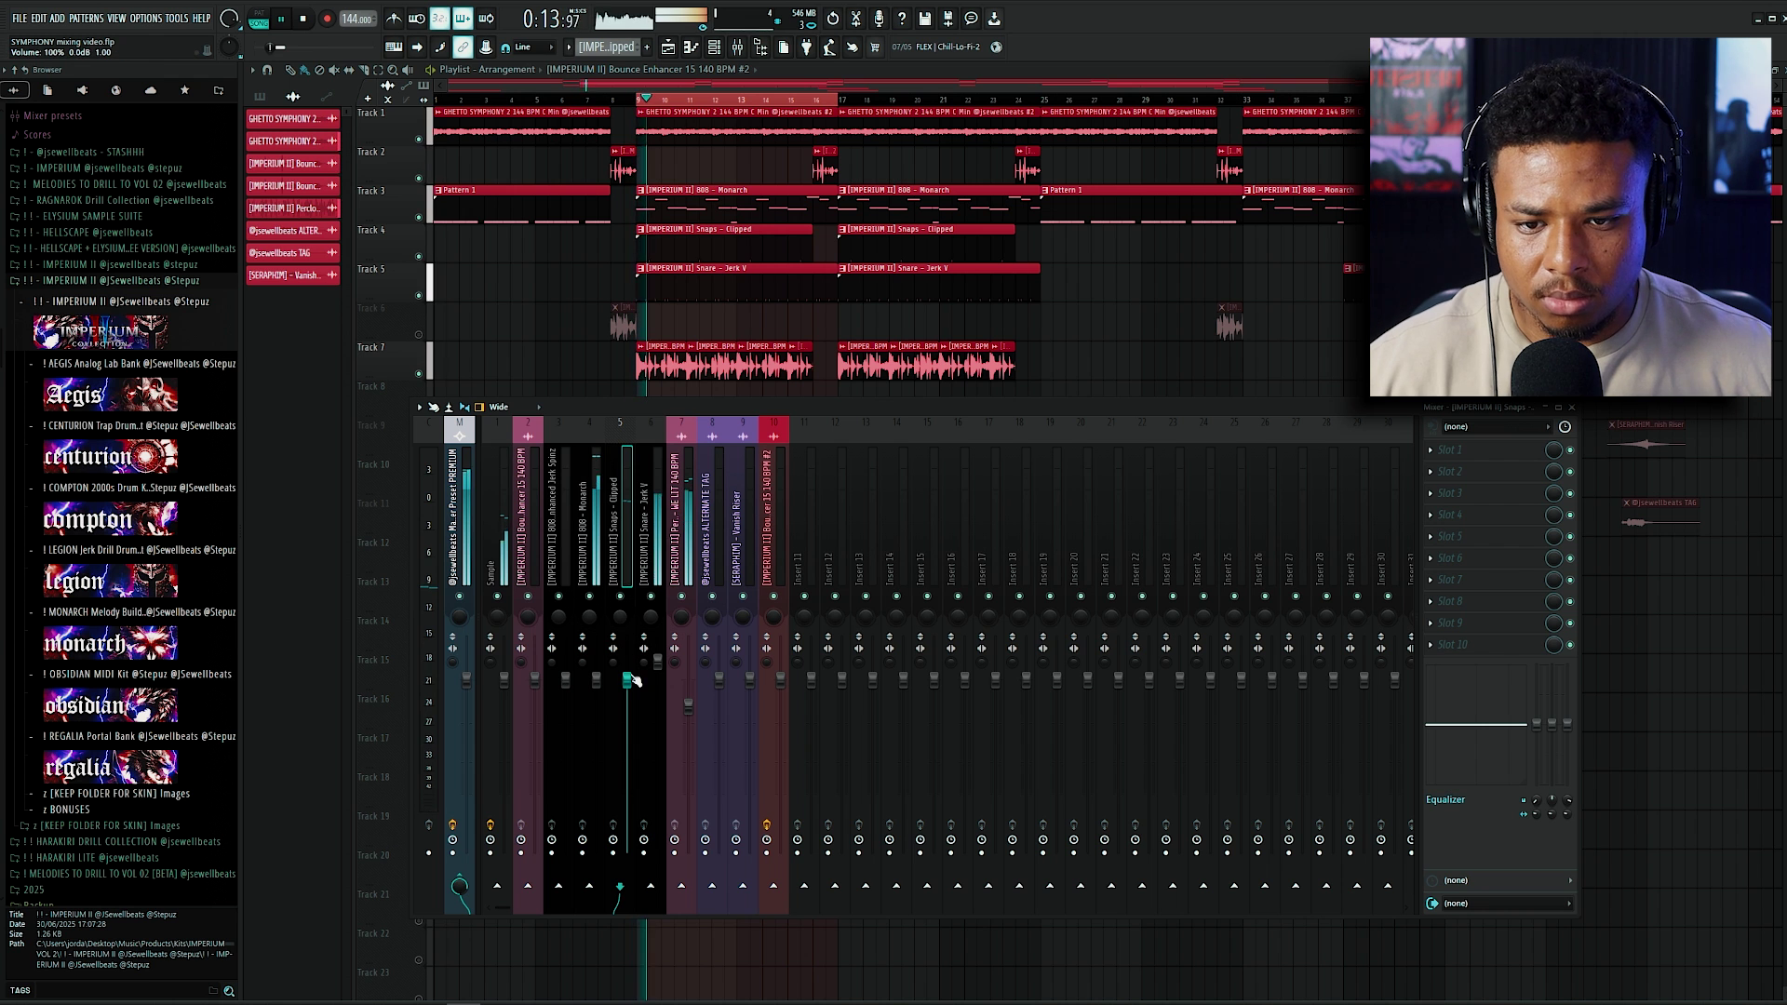
drag(632, 684, 632, 675)
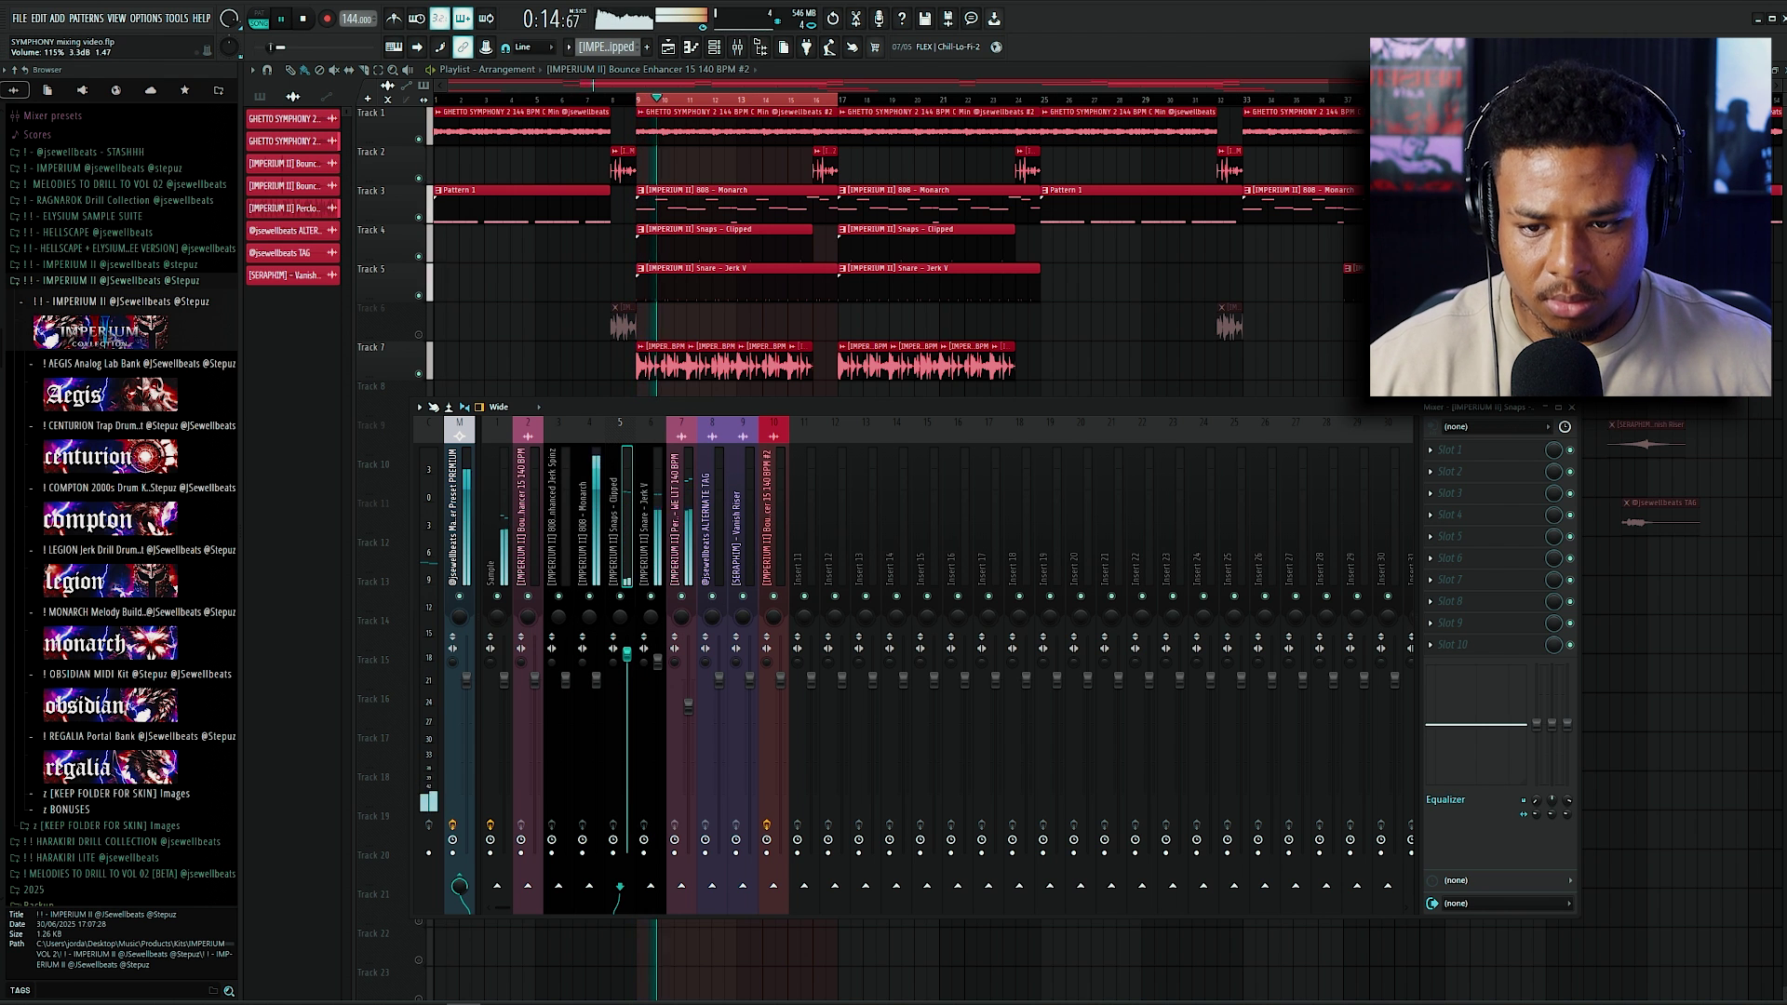
drag(631, 653, 630, 643)
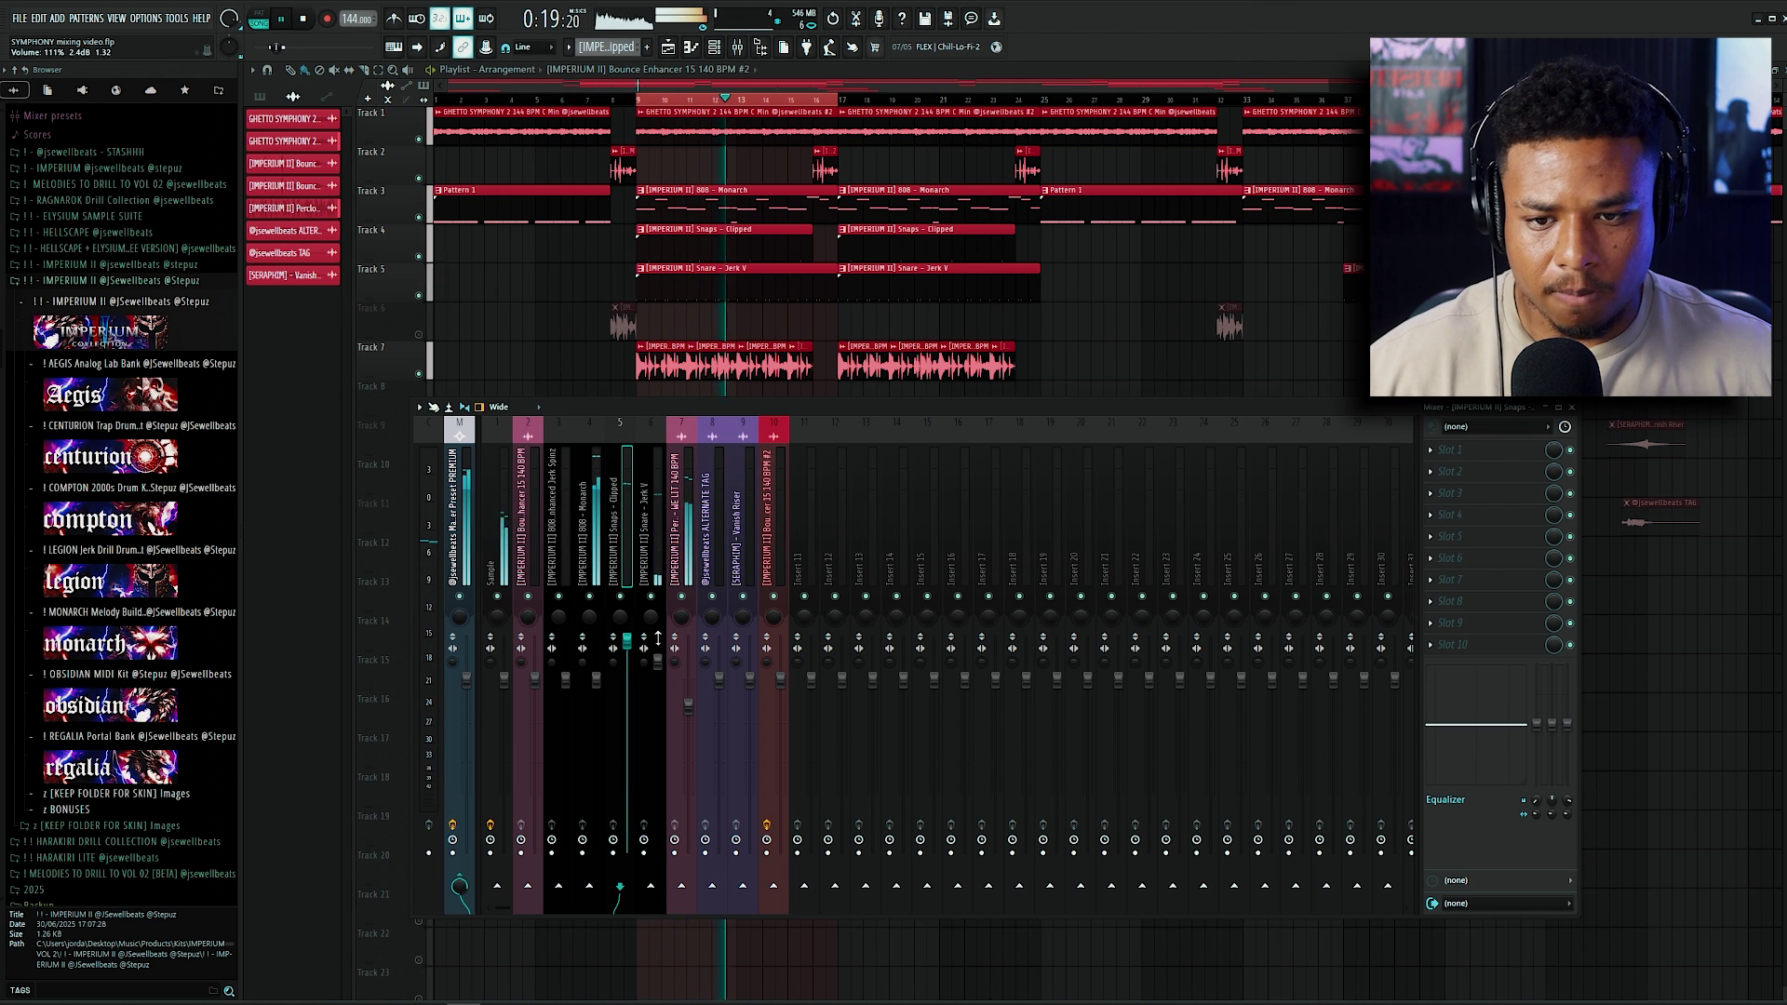
Step: Raise the percussion loop's fader on mixer track 7 slightly while the beat plays
click(684, 654)
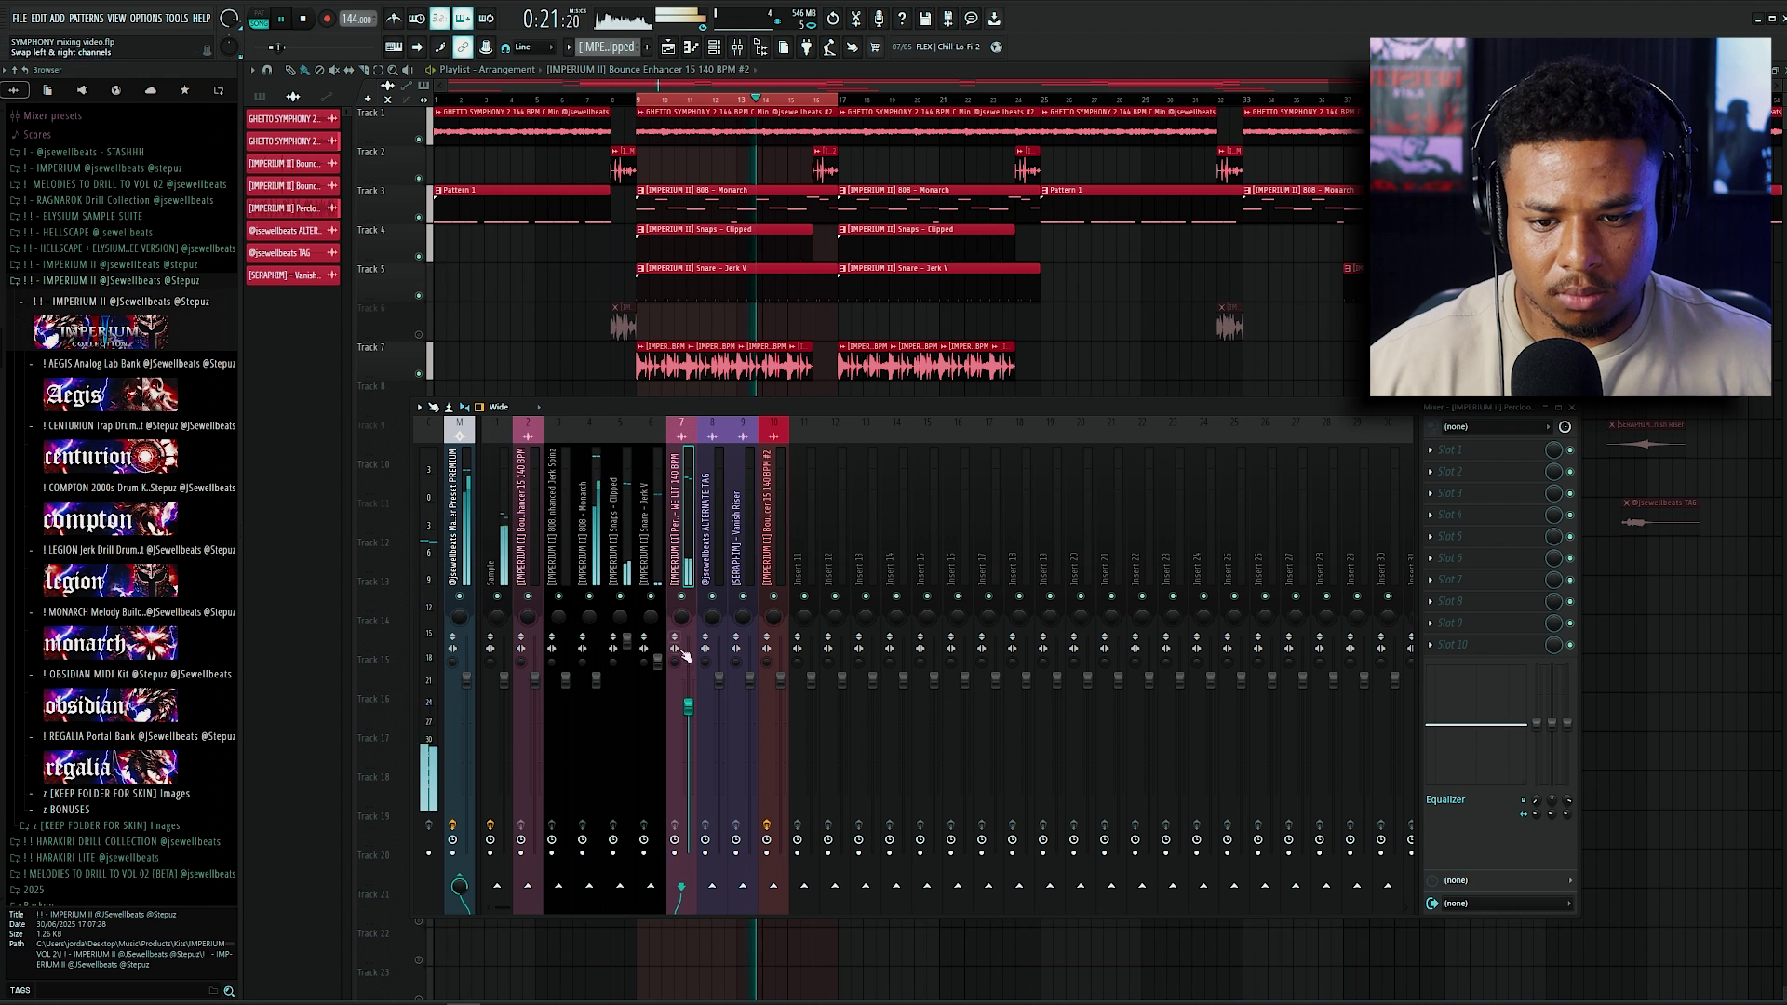
drag(688, 706, 687, 692)
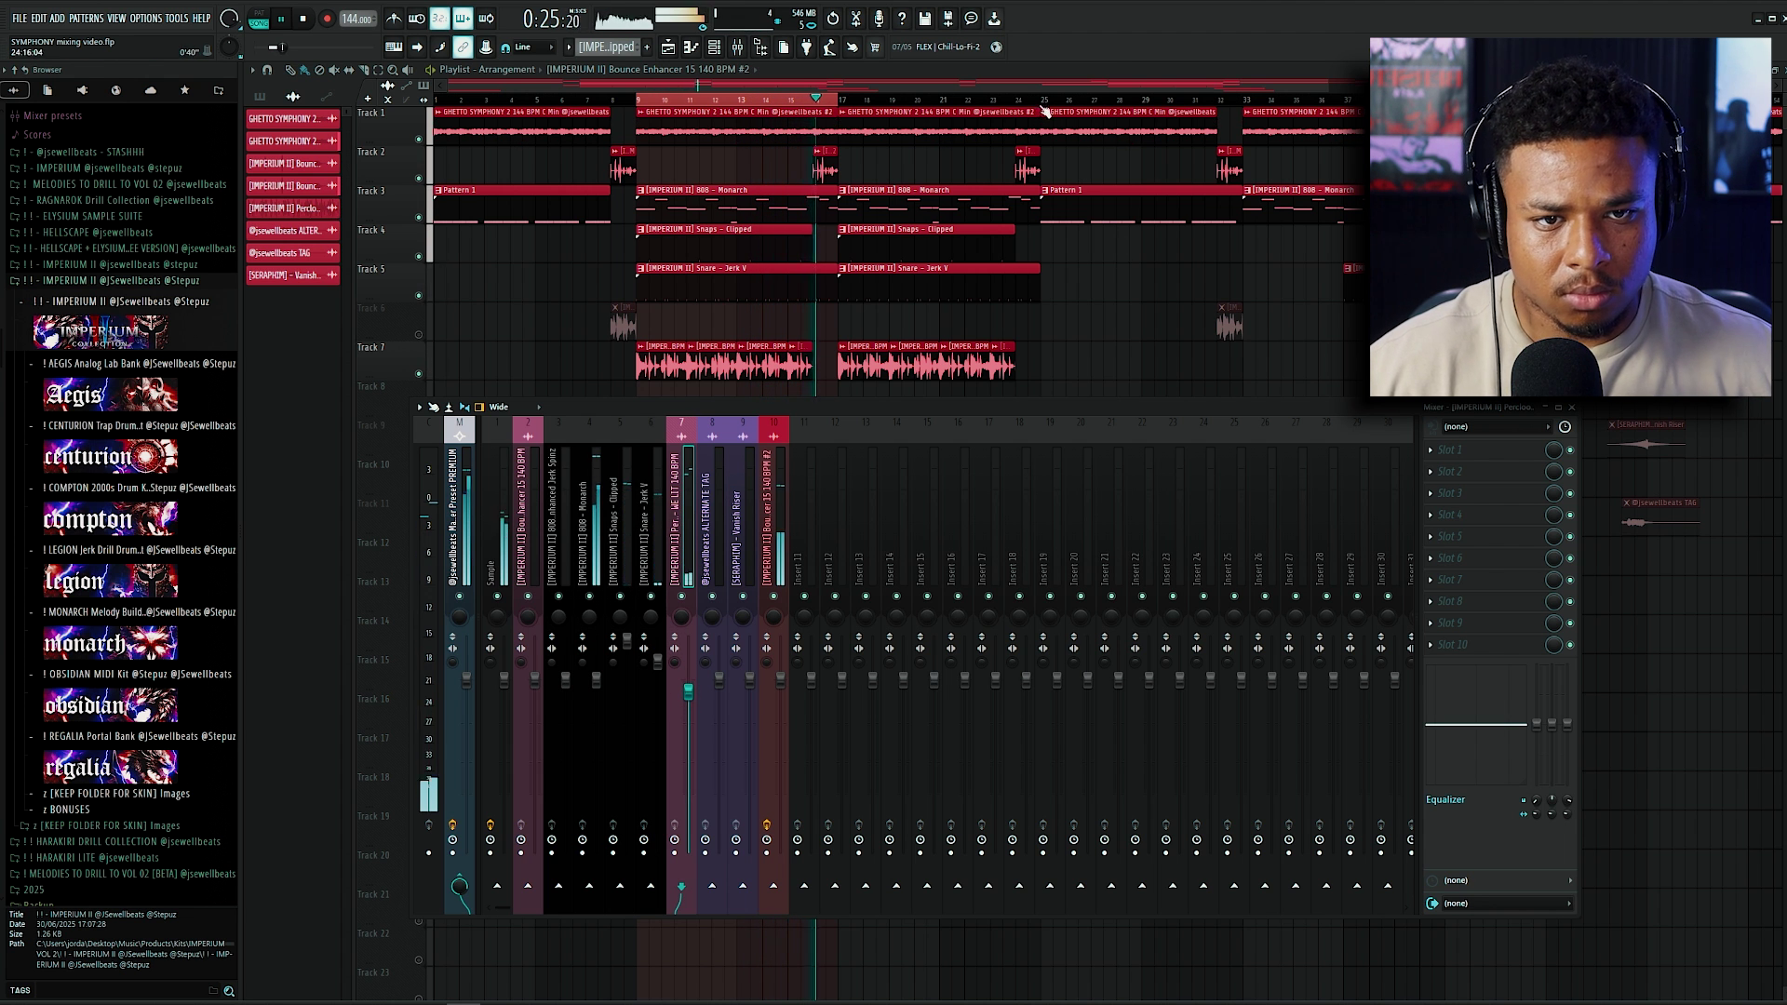
Step: Set the playlist time selection from bar 9 to bar 25 and select the second Bounce Enhancer's mixer track
ctrl+drag(1042, 101, 638, 101)
ctrl+click(1080, 291)
click(737, 48)
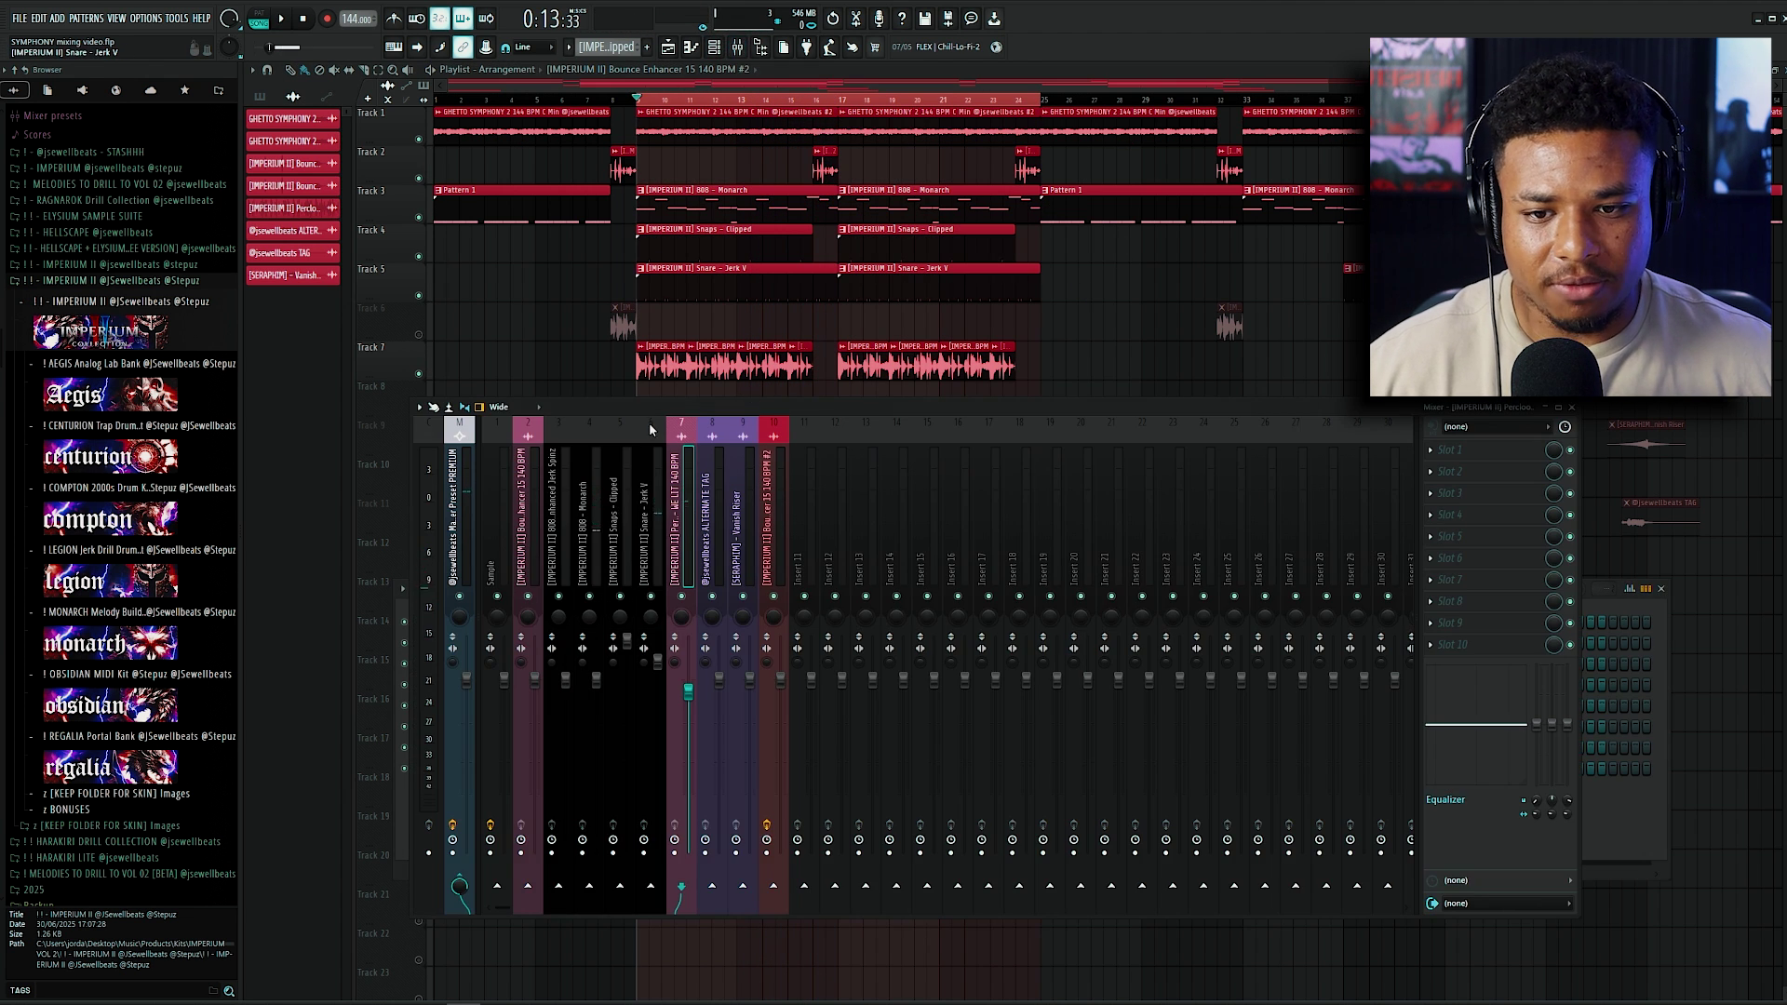
drag(649, 430, 674, 434)
click(799, 523)
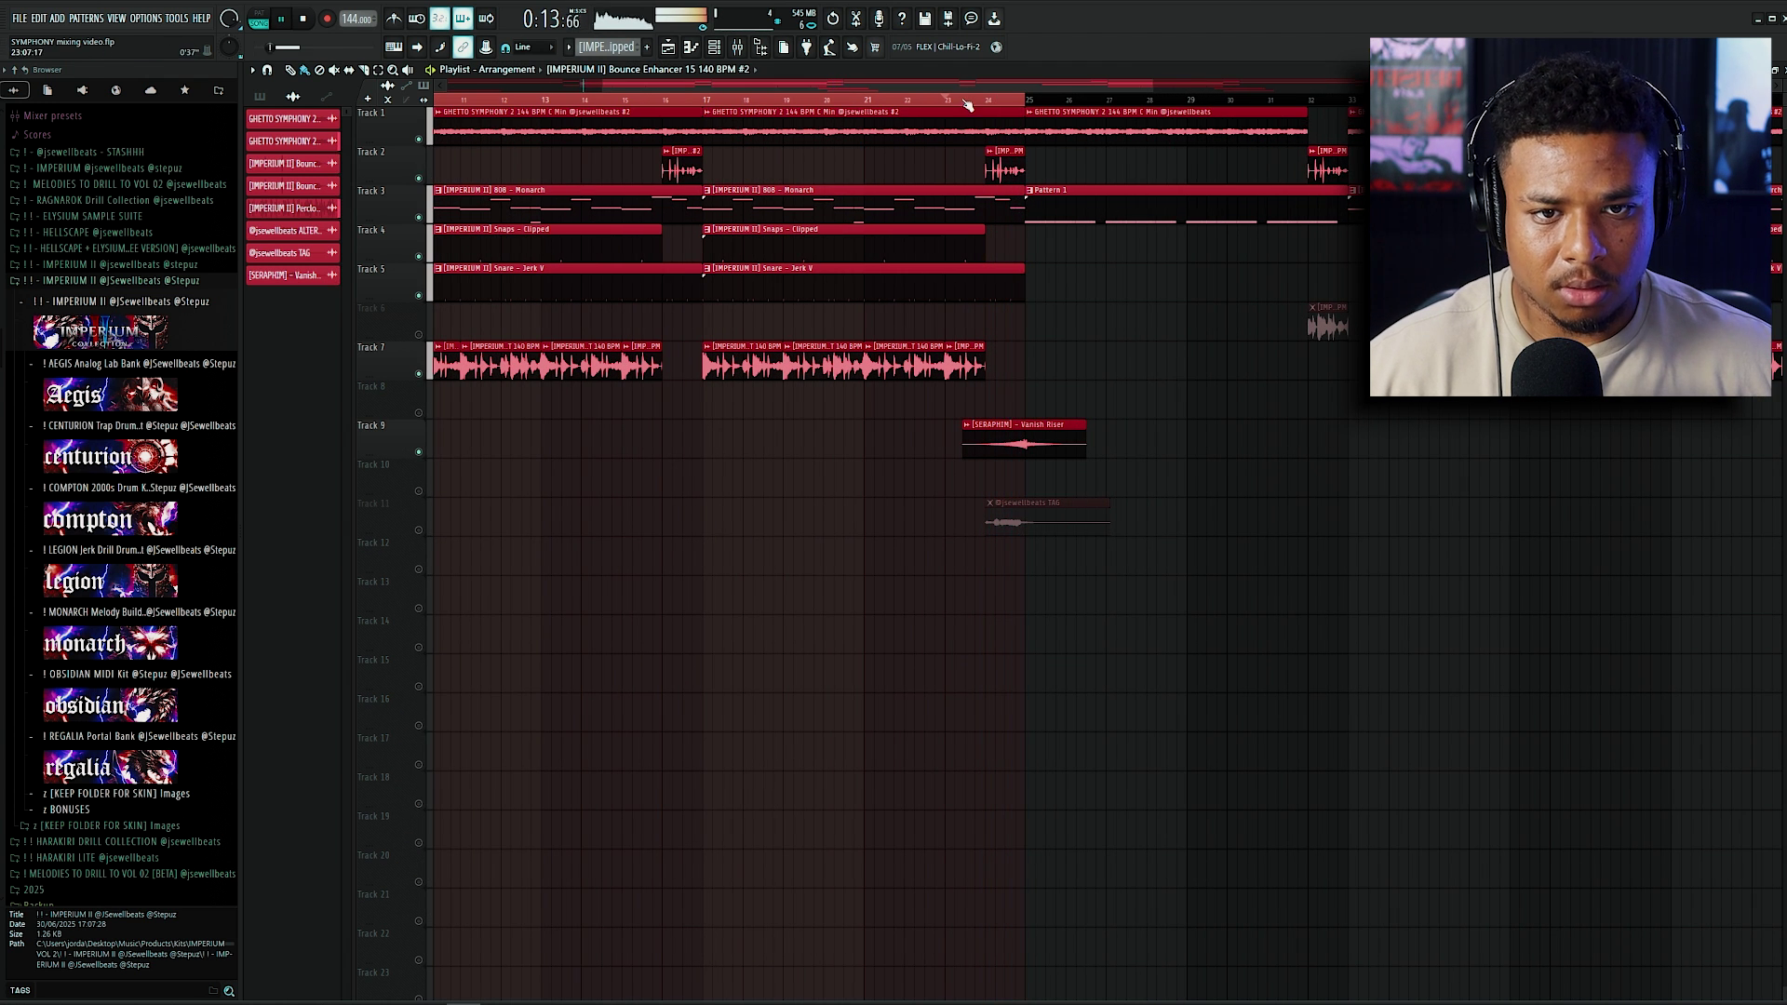
Step: Open the Vanish Riser clip on Track 9, raise its fader on mixer track 9 slightly and restart playback
double_click(1021, 445)
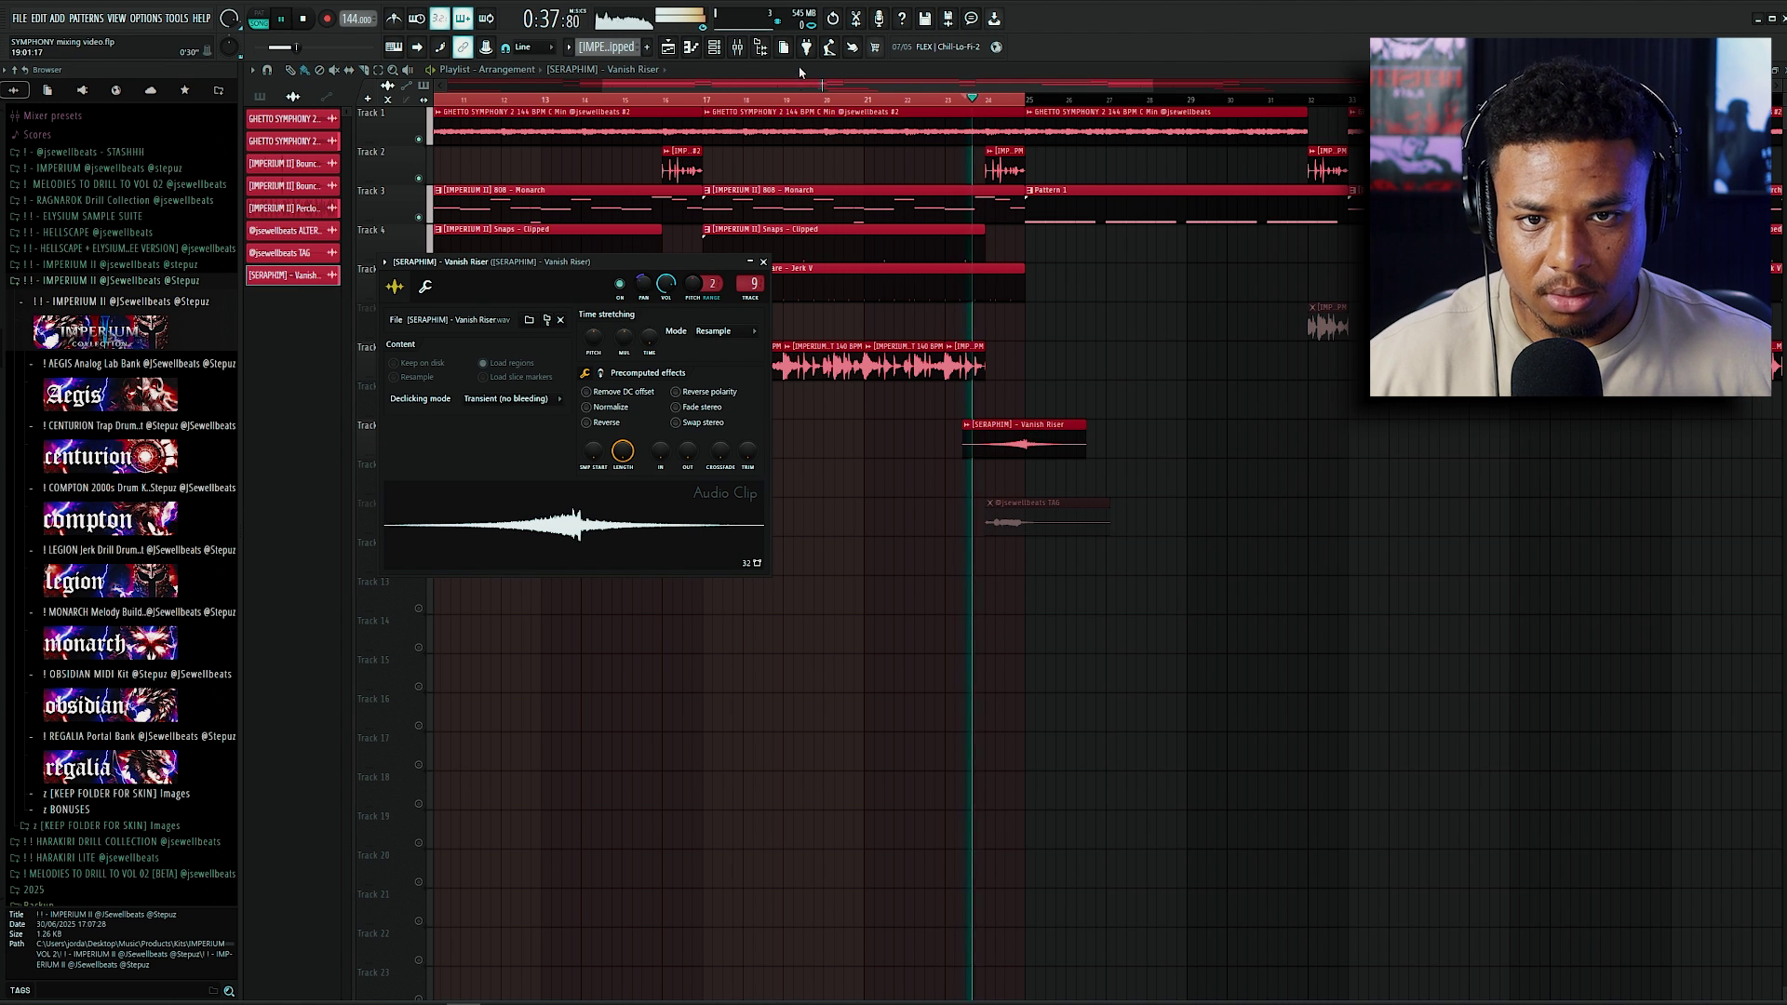
click(744, 52)
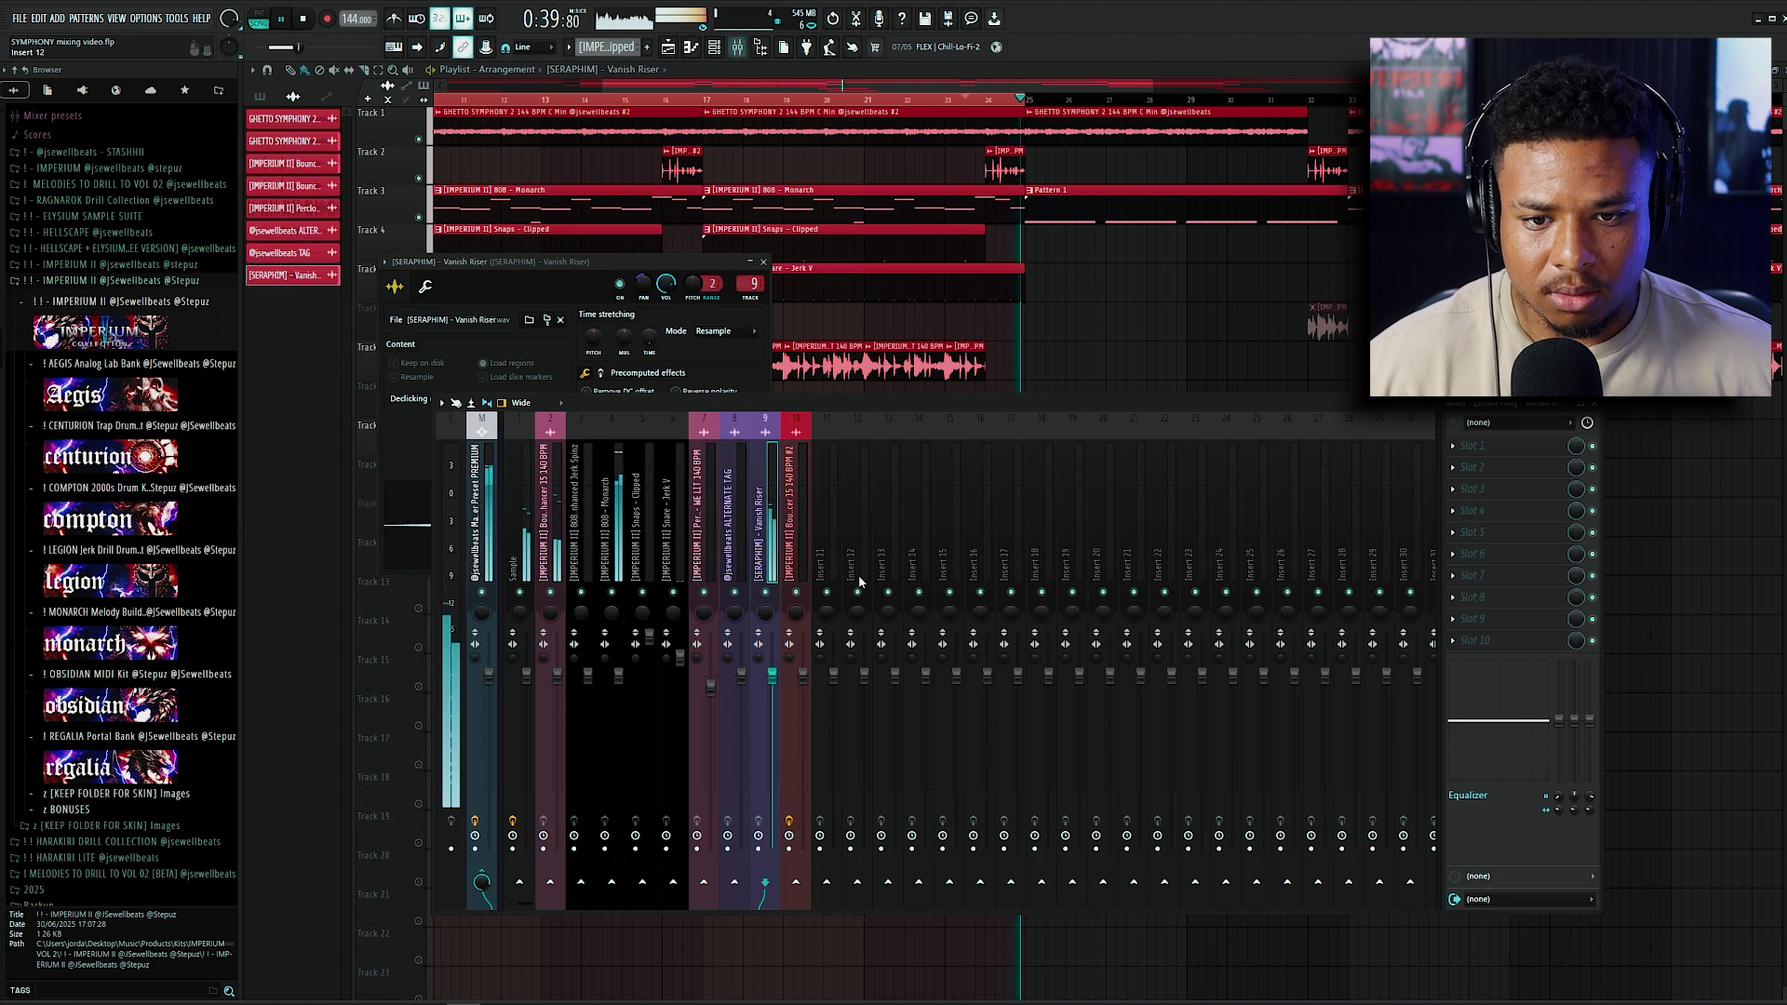
drag(772, 676, 776, 666)
key(space)
key(space)
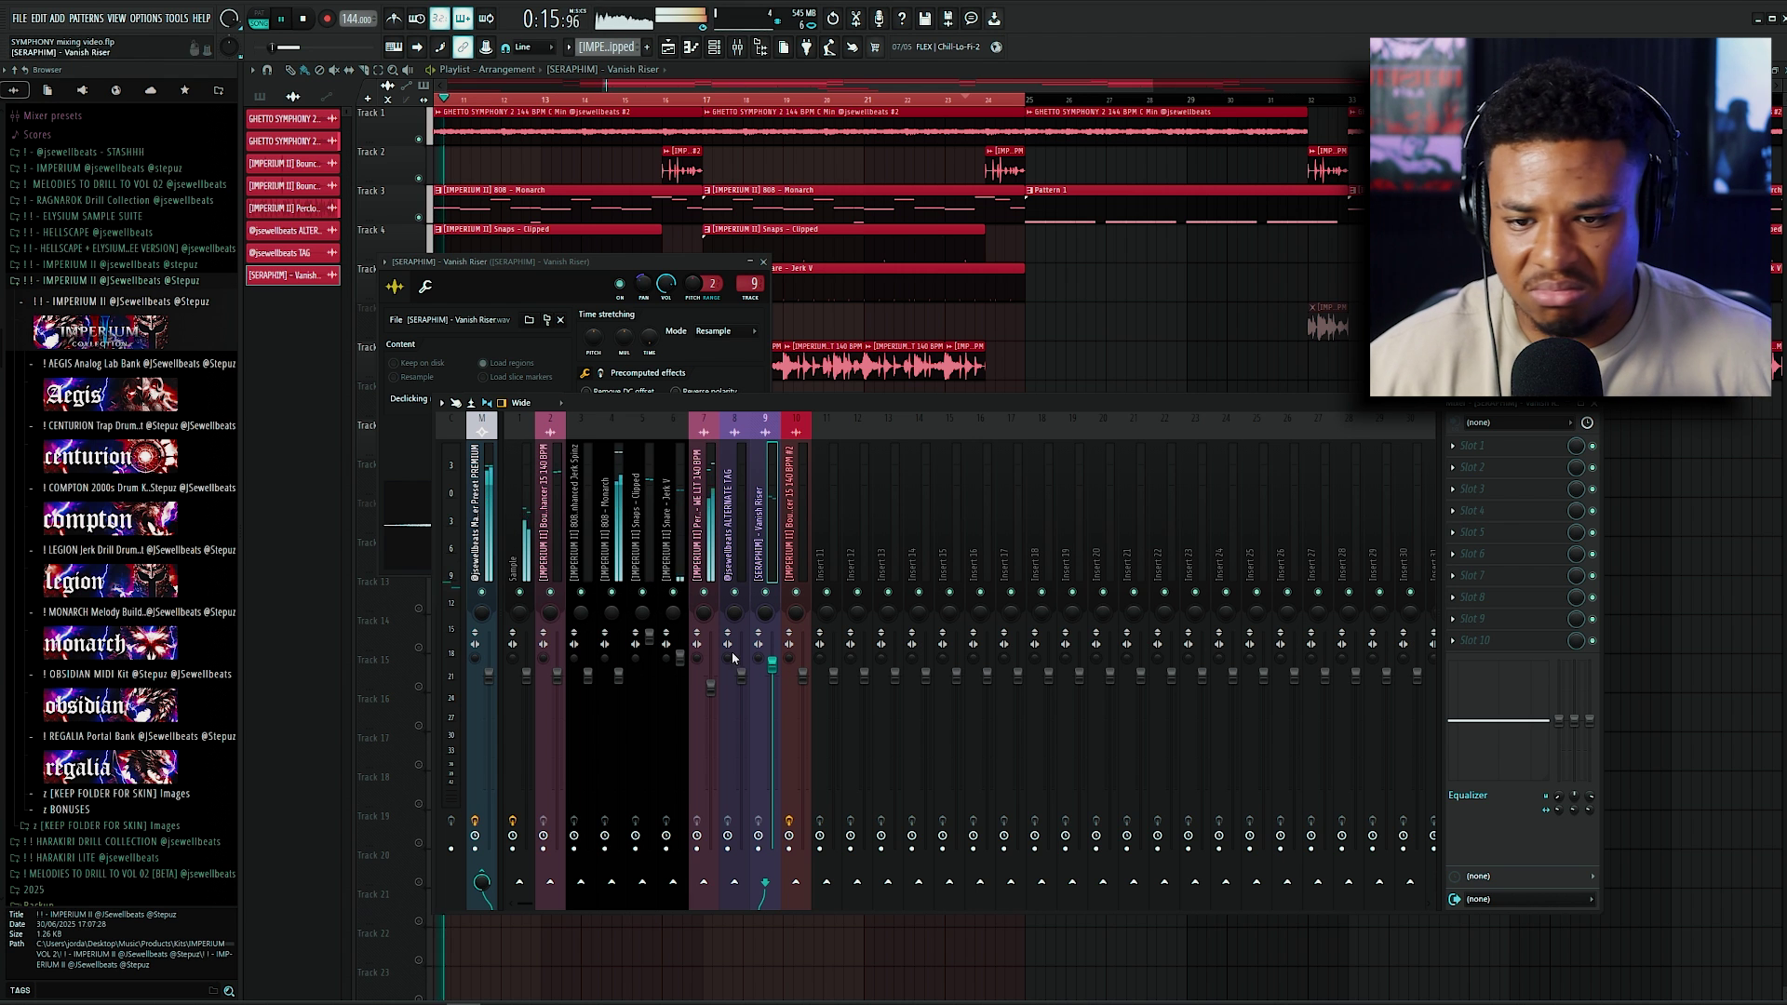
Step: Review the Fresh Air and Fruity soft clipper effects on the master mixer track
click(527, 576)
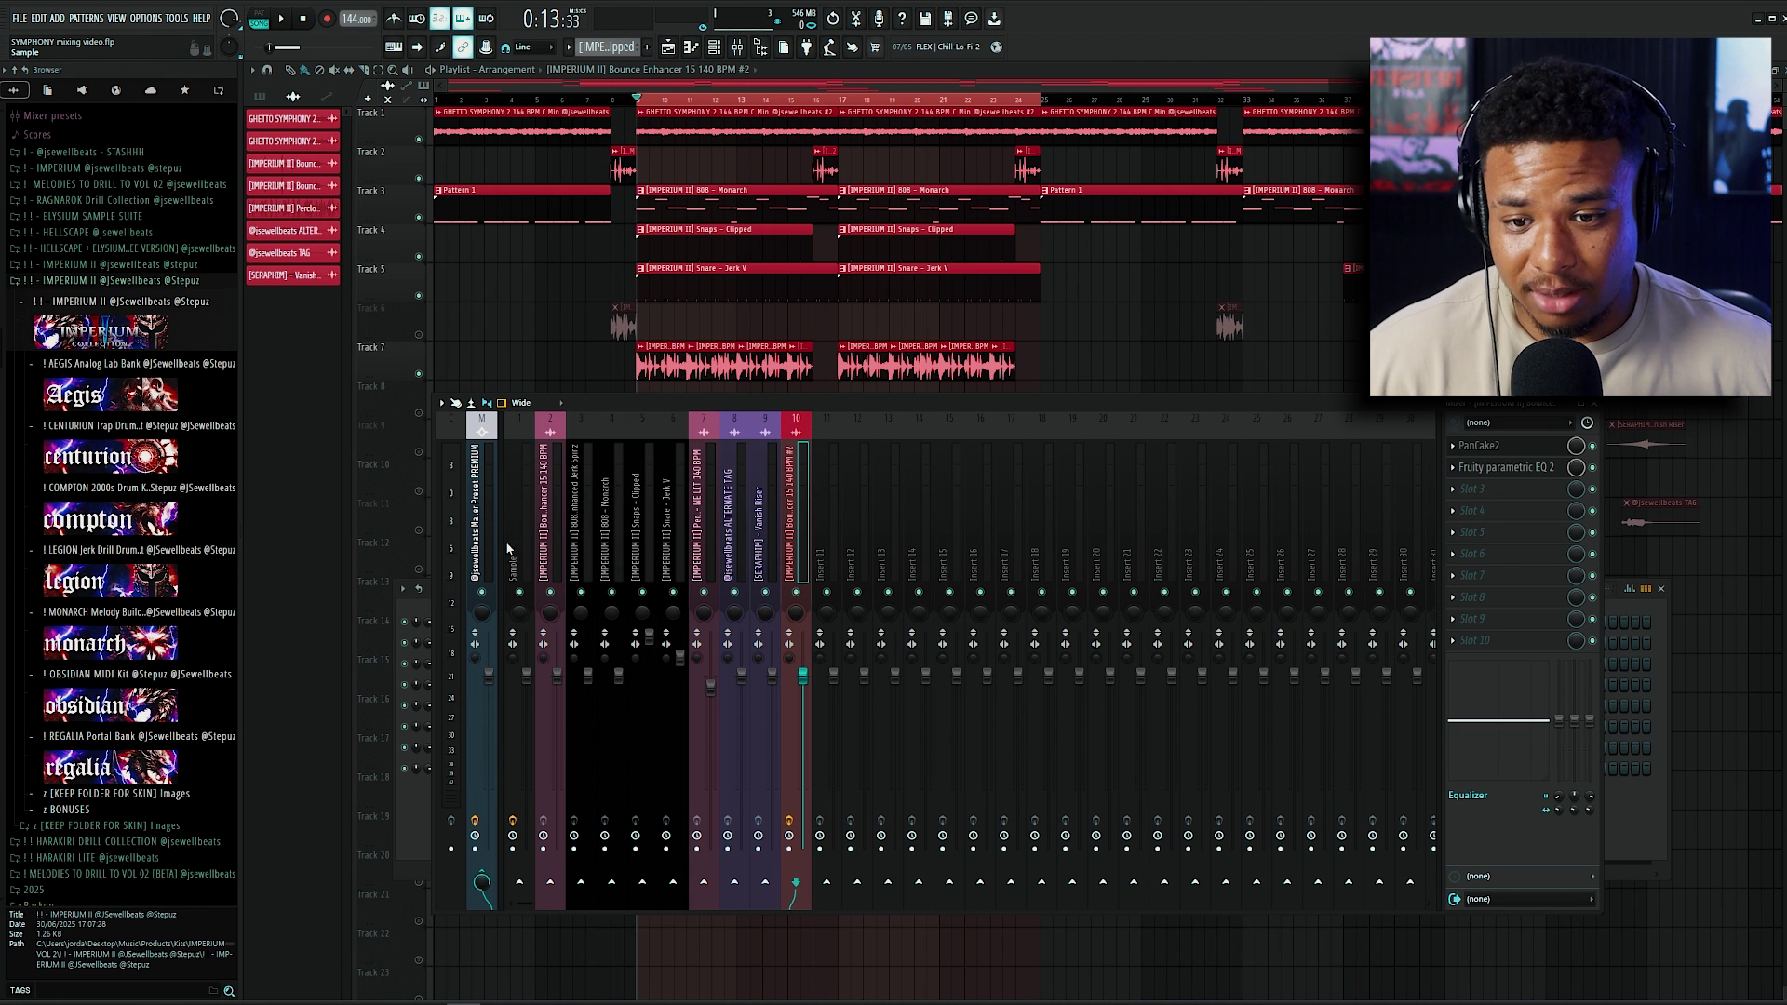
click(483, 543)
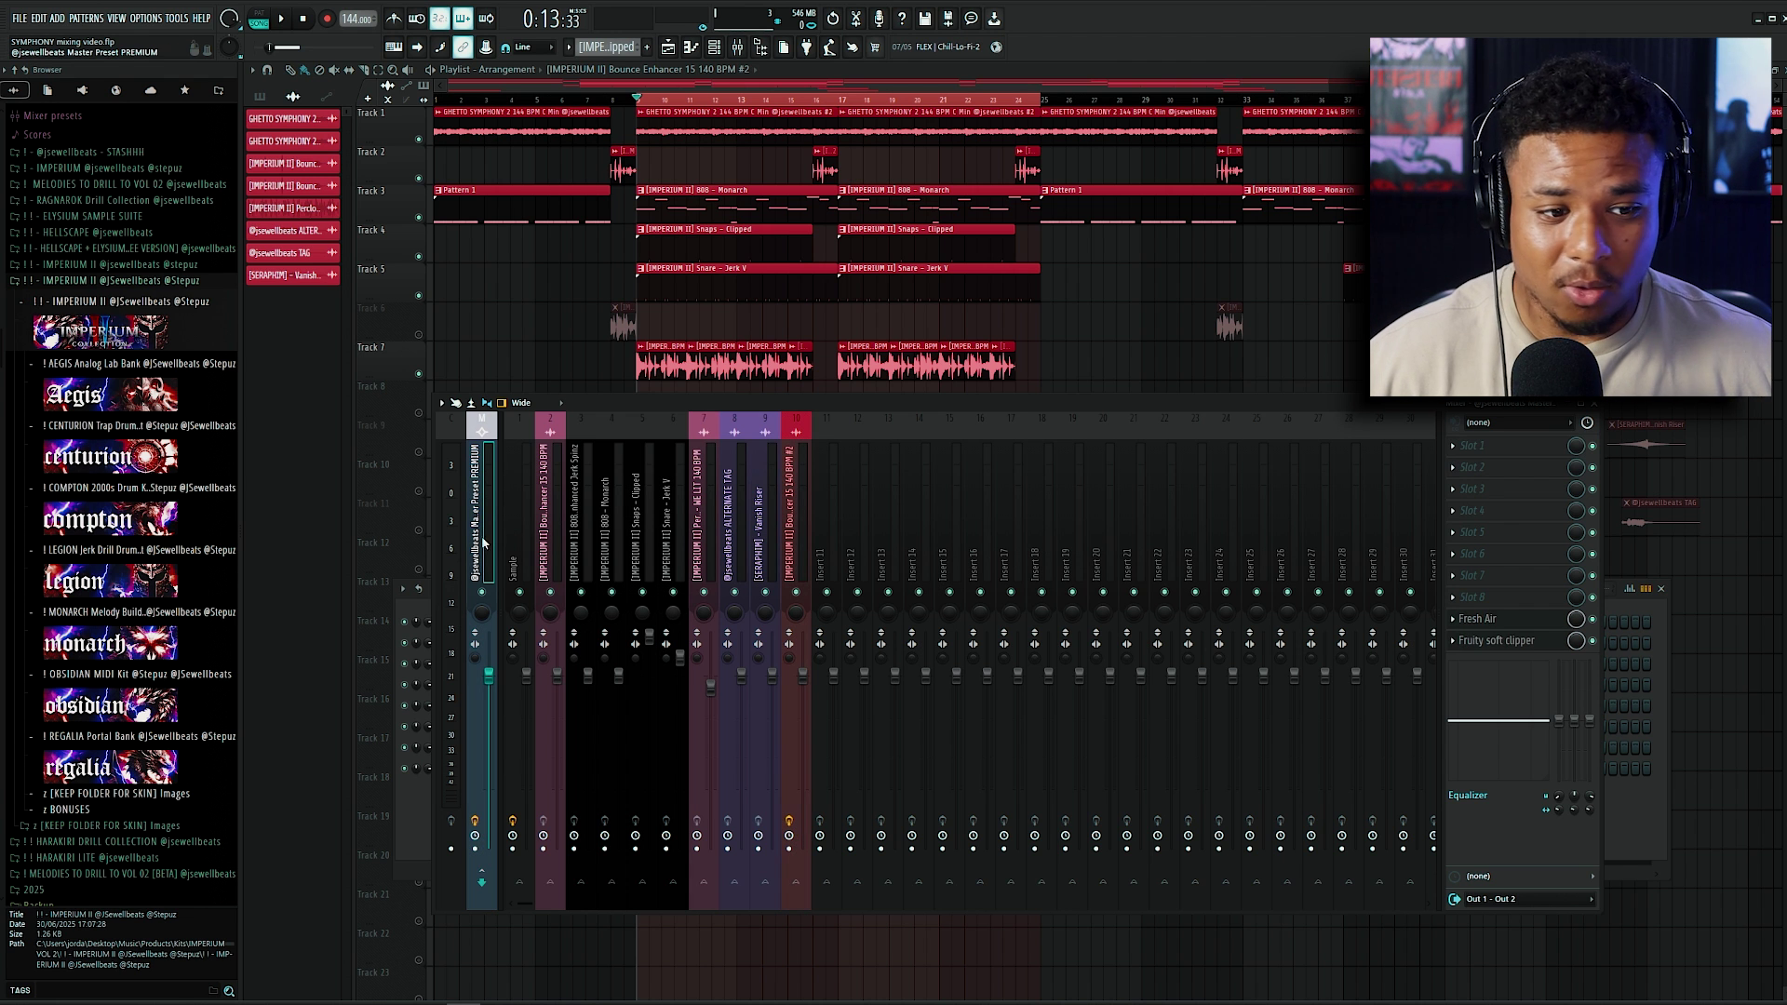
click(1480, 620)
click(1162, 208)
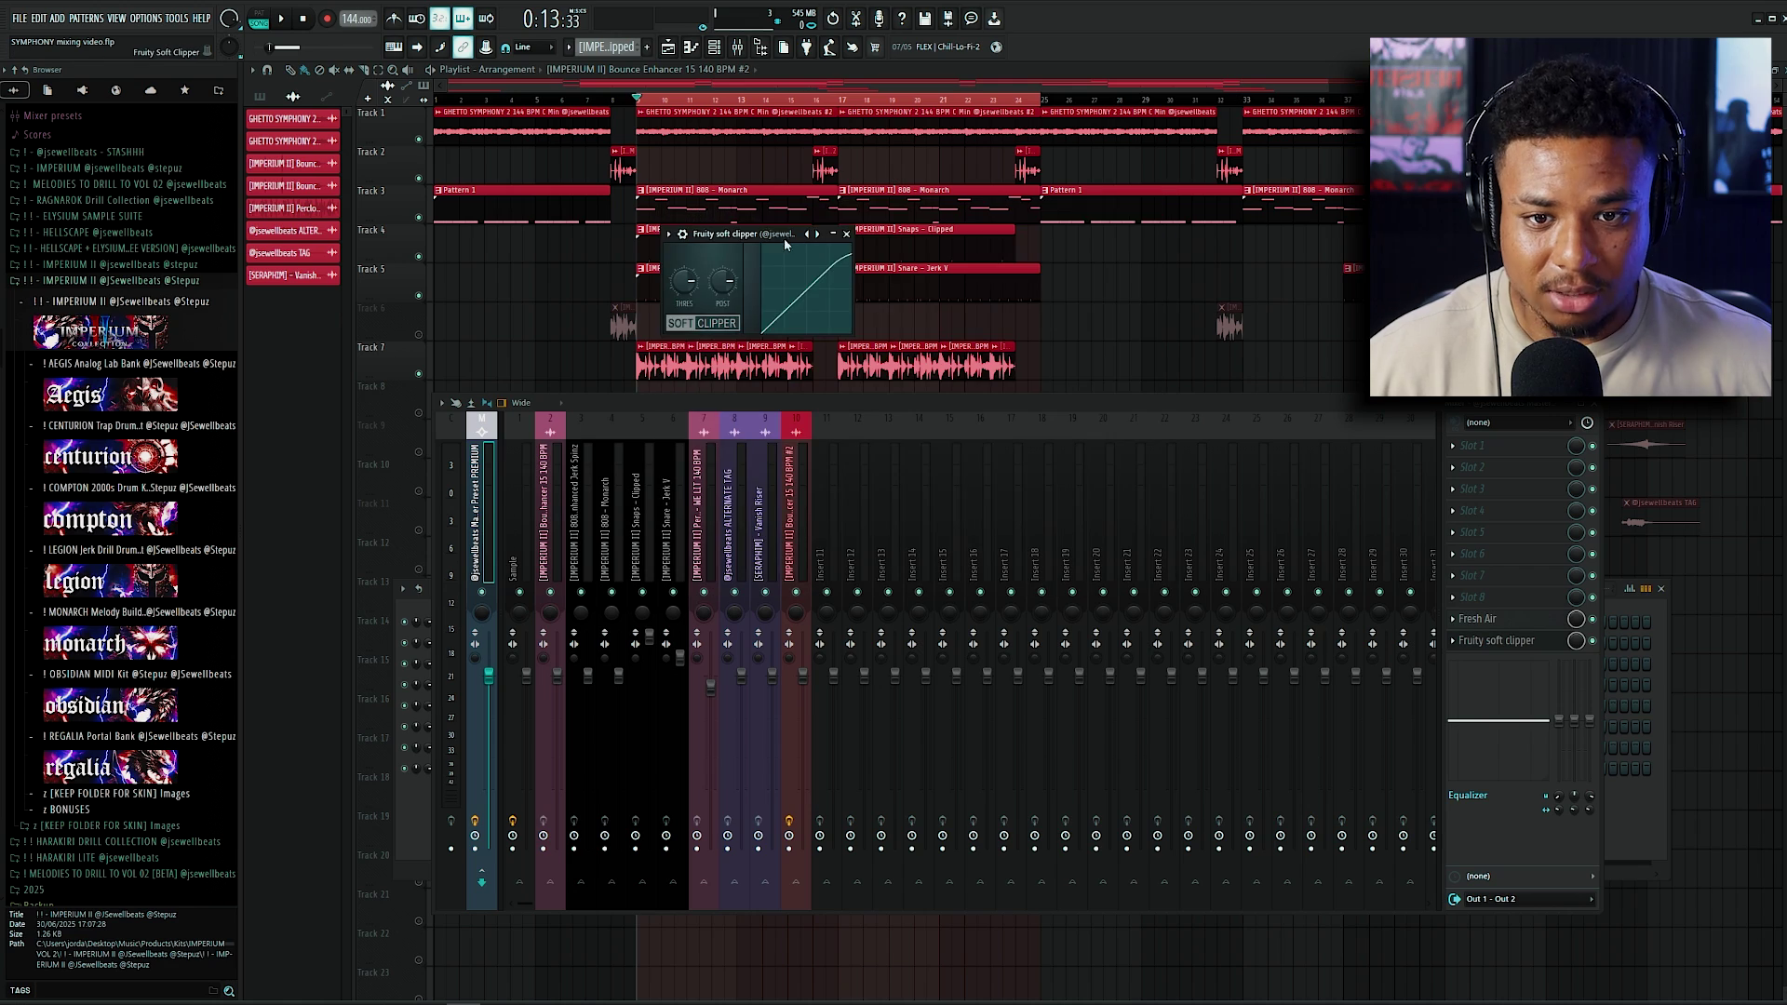